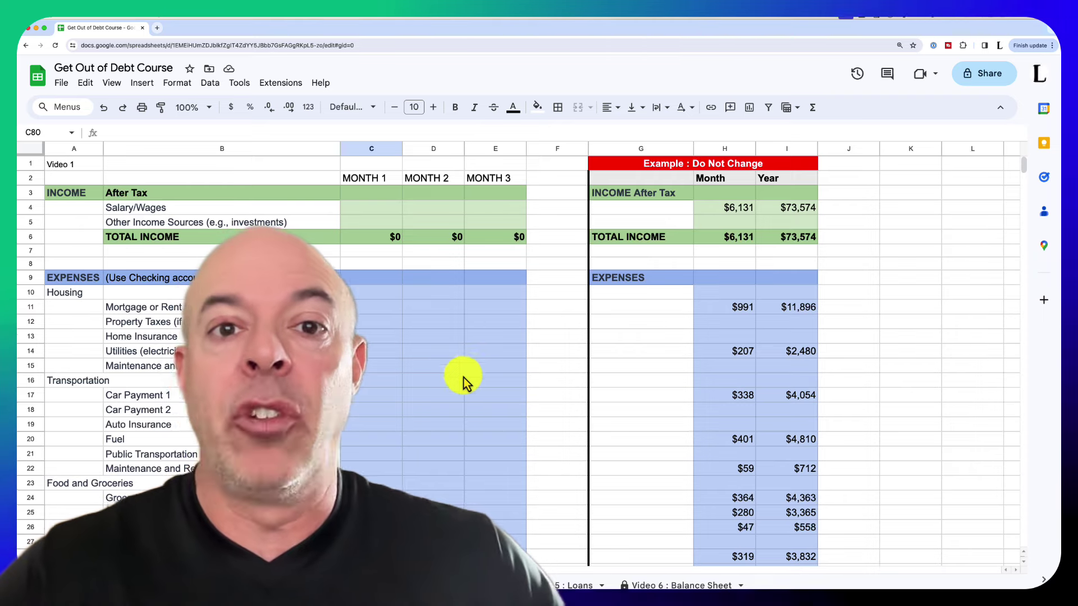
# - Review the MONTH 1, MONTH 2 and MONTH 3 columns at the top of the budget sheet
pyautogui.click(153, 162)
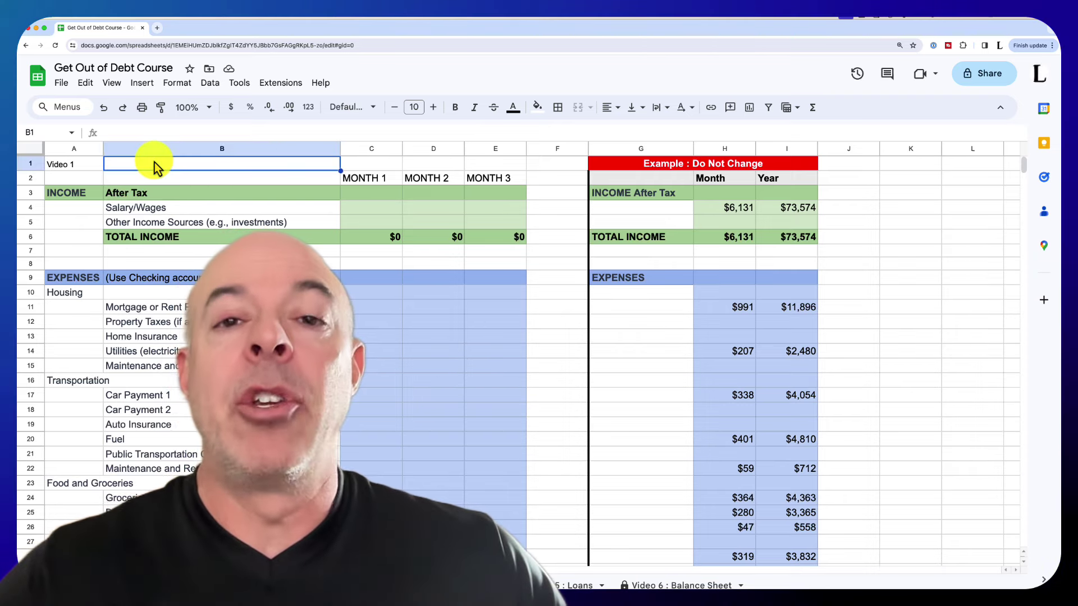
pyautogui.click(362, 181)
pyautogui.click(433, 181)
pyautogui.click(490, 182)
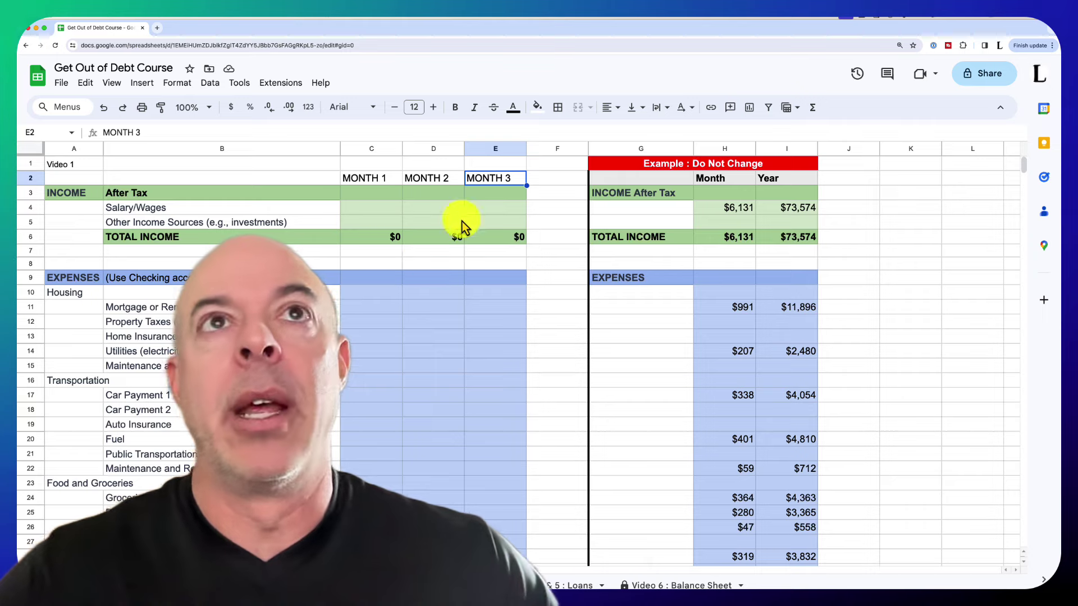
pyautogui.click(443, 209)
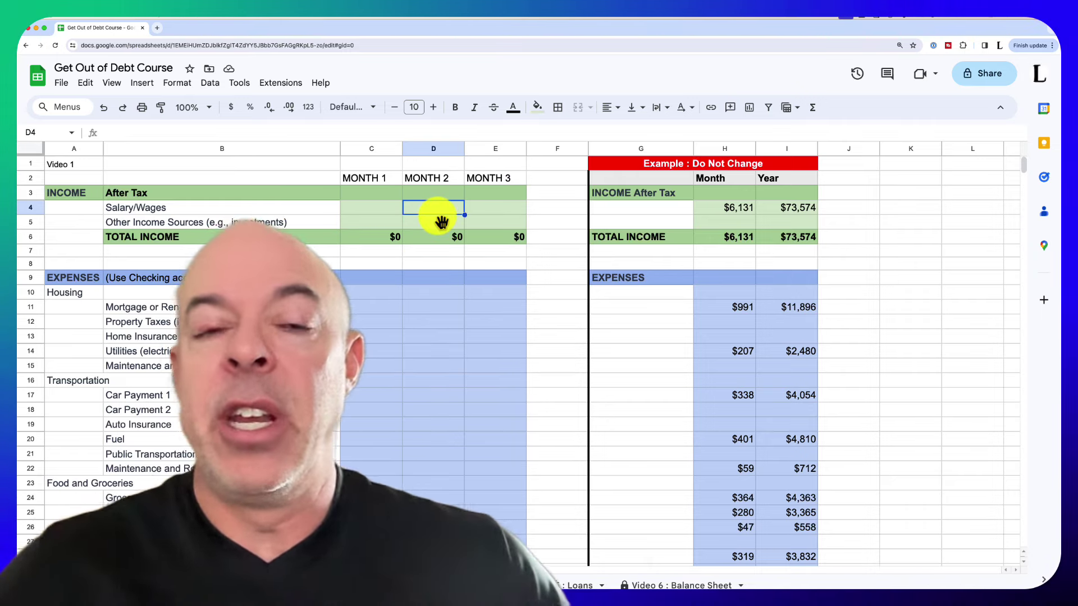
pyautogui.click(386, 211)
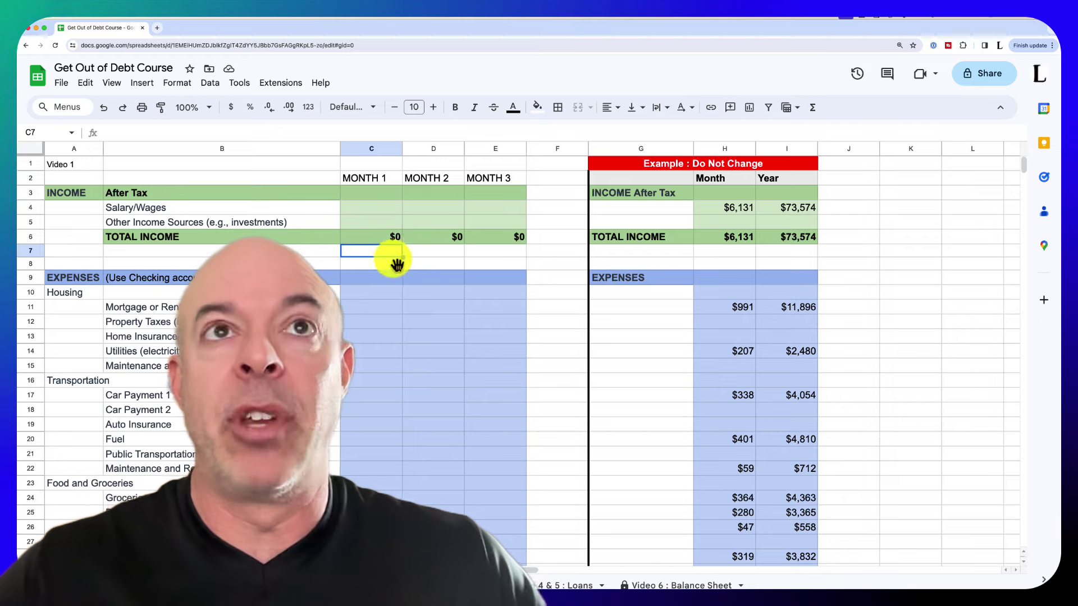
pyautogui.click(433, 250)
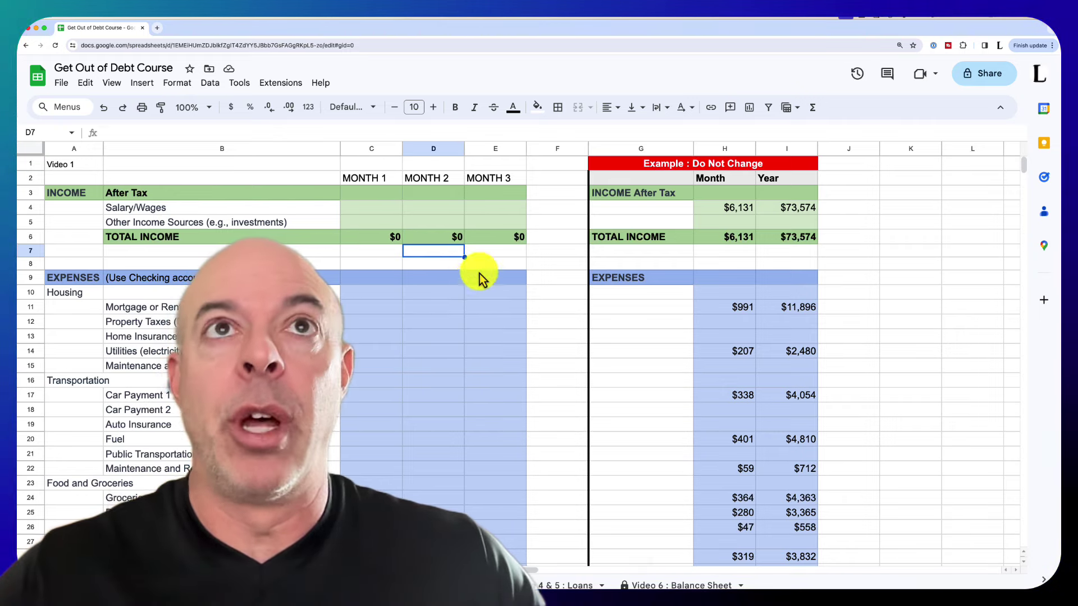
pyautogui.click(421, 183)
pyautogui.click(484, 180)
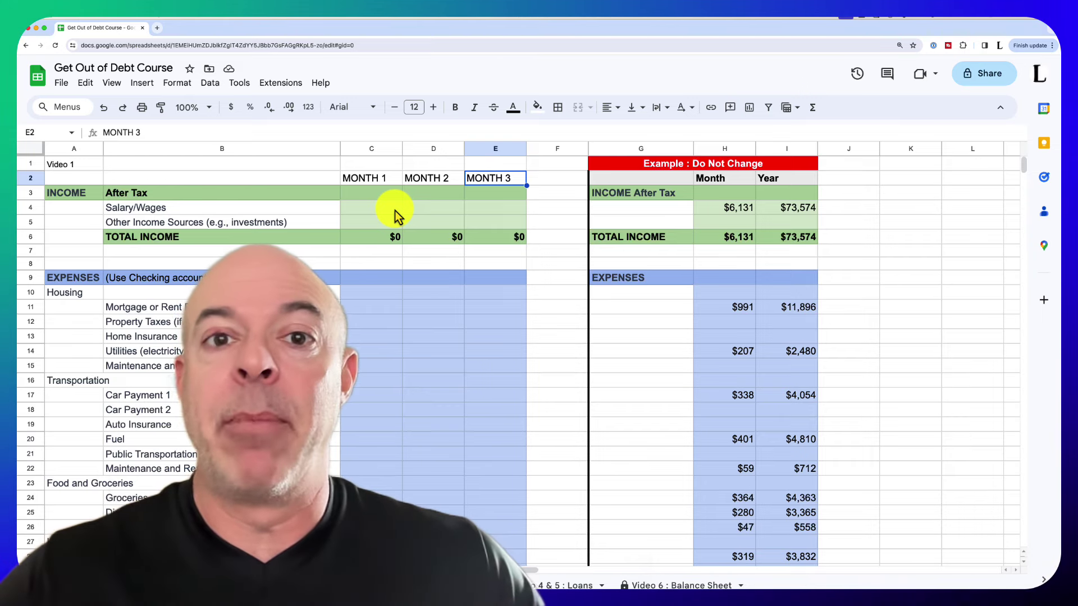
pyautogui.click(430, 179)
pyautogui.click(494, 180)
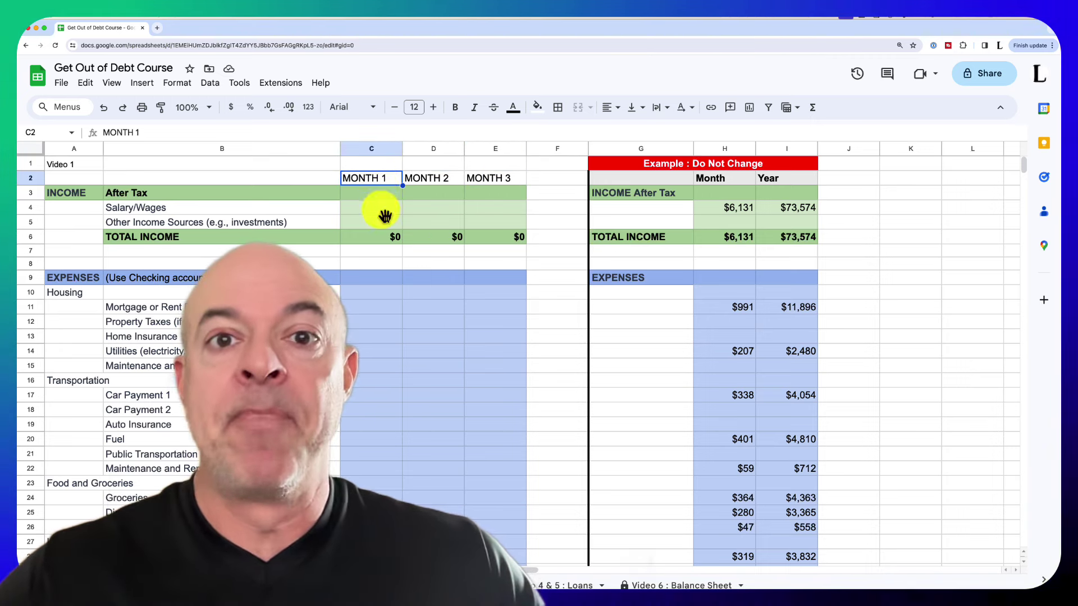
pyautogui.click(426, 181)
pyautogui.click(483, 182)
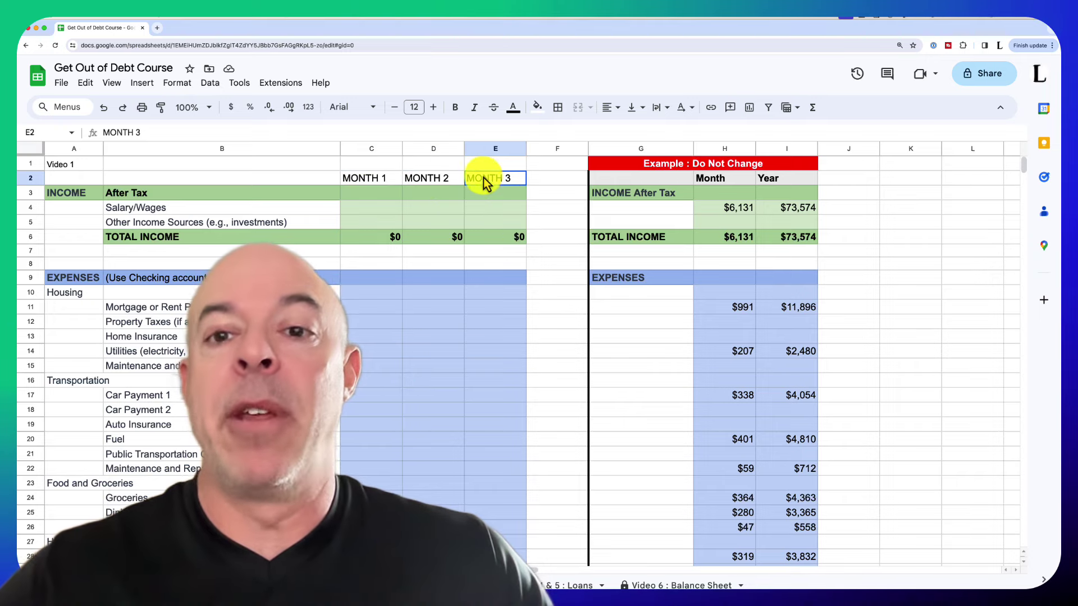
pyautogui.click(372, 179)
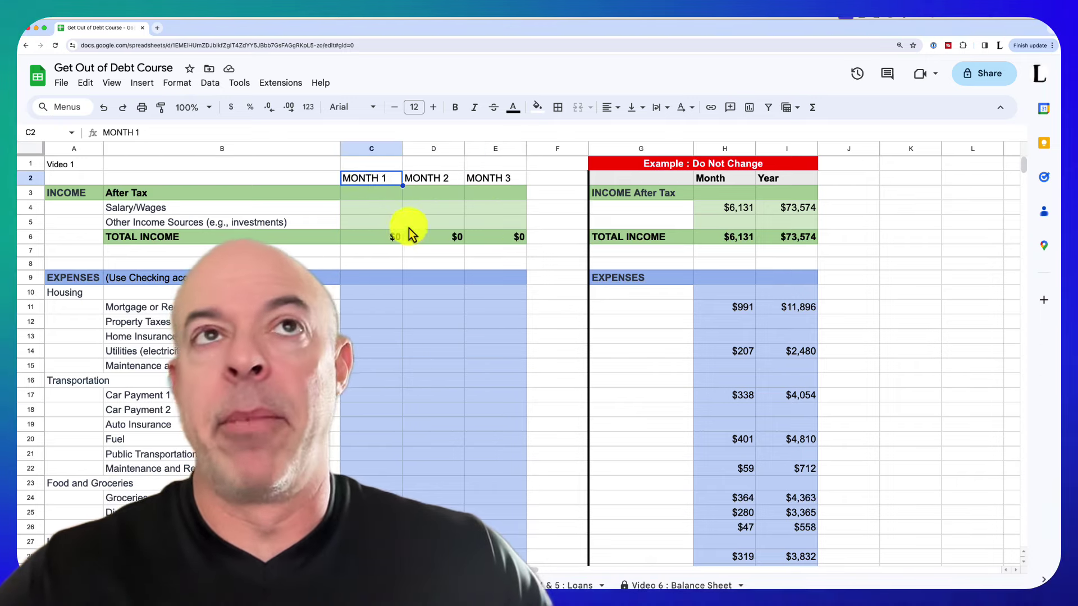
# - Examine the MONTH 1 income cells for Salary/Wages and Other Income Sources, and the TOTAL INCOME formula
pyautogui.click(385, 210)
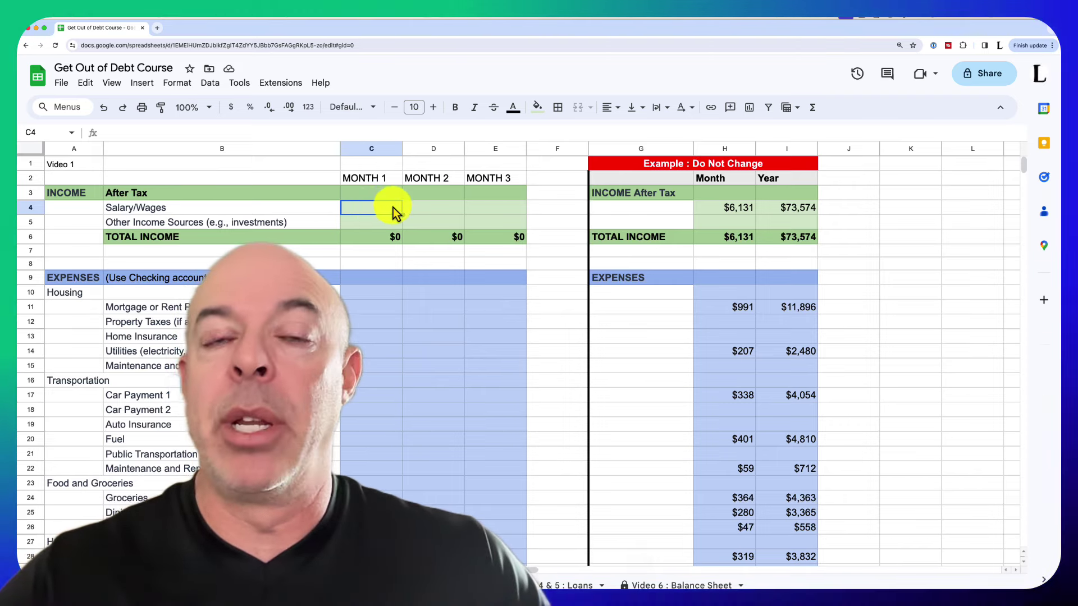
pyautogui.click(371, 223)
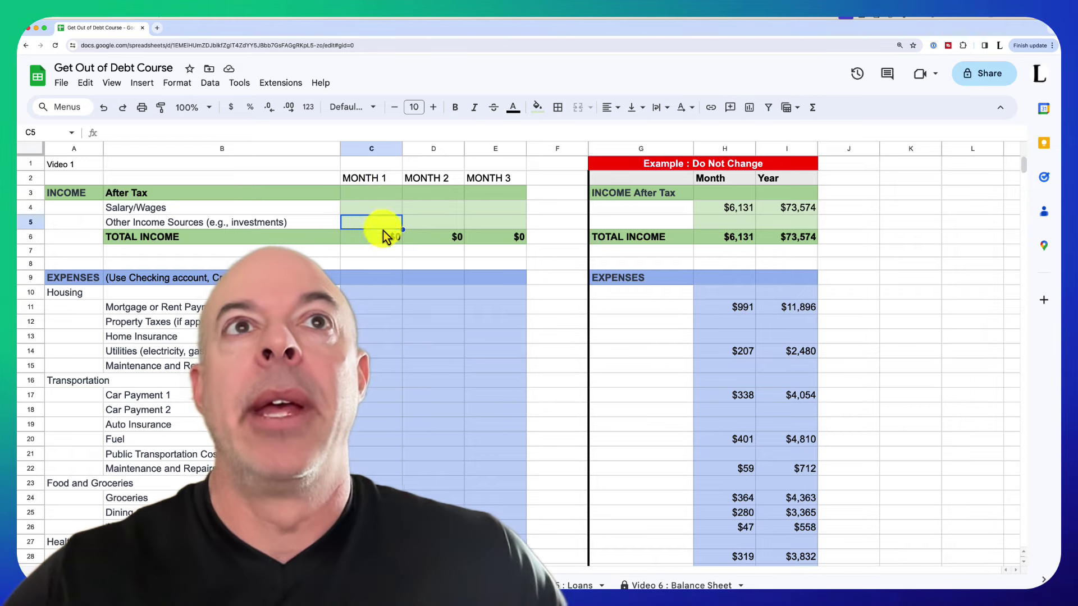
pyautogui.click(380, 237)
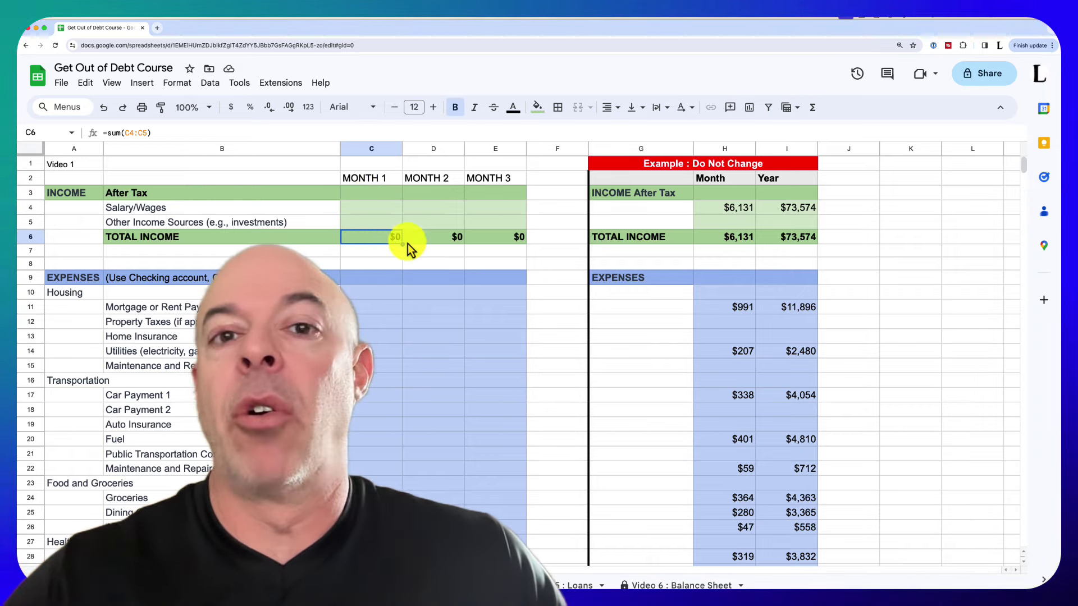
# - Examine the EXPENSES section and its MONTH 1 Housing cells, from Mortgage or Rent Payments to Maintenance and Repairs
pyautogui.scroll(-3, 377, 266)
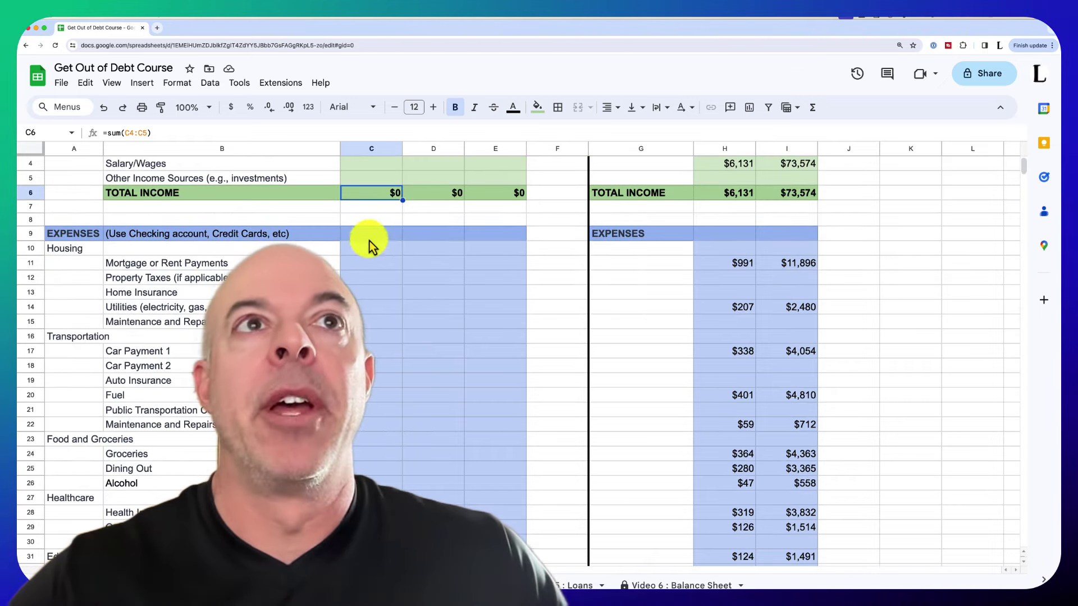
pyautogui.click(370, 237)
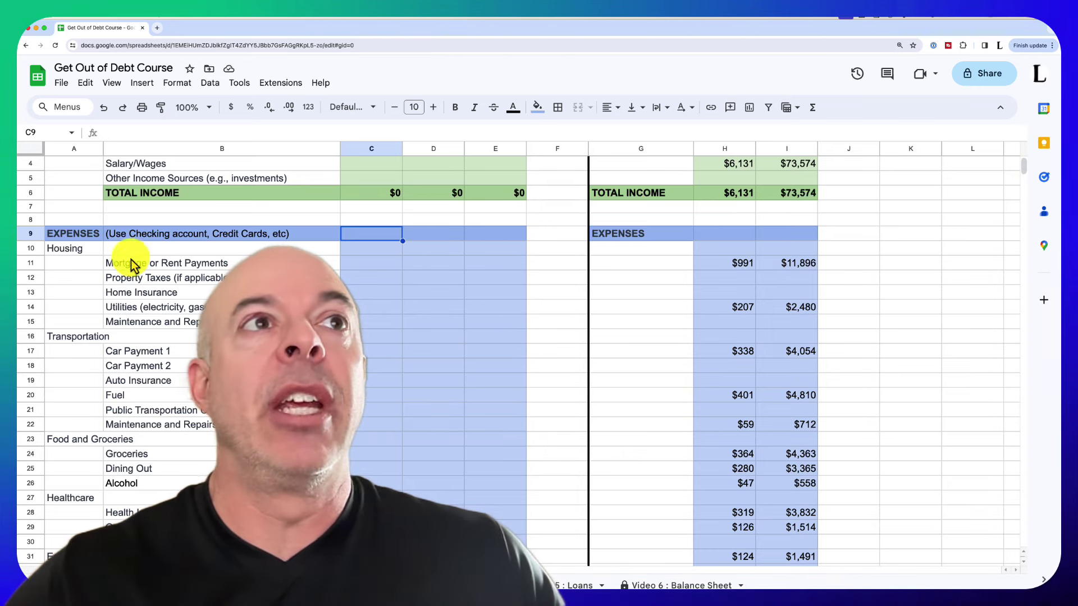
pyautogui.scroll(-2, 130, 263)
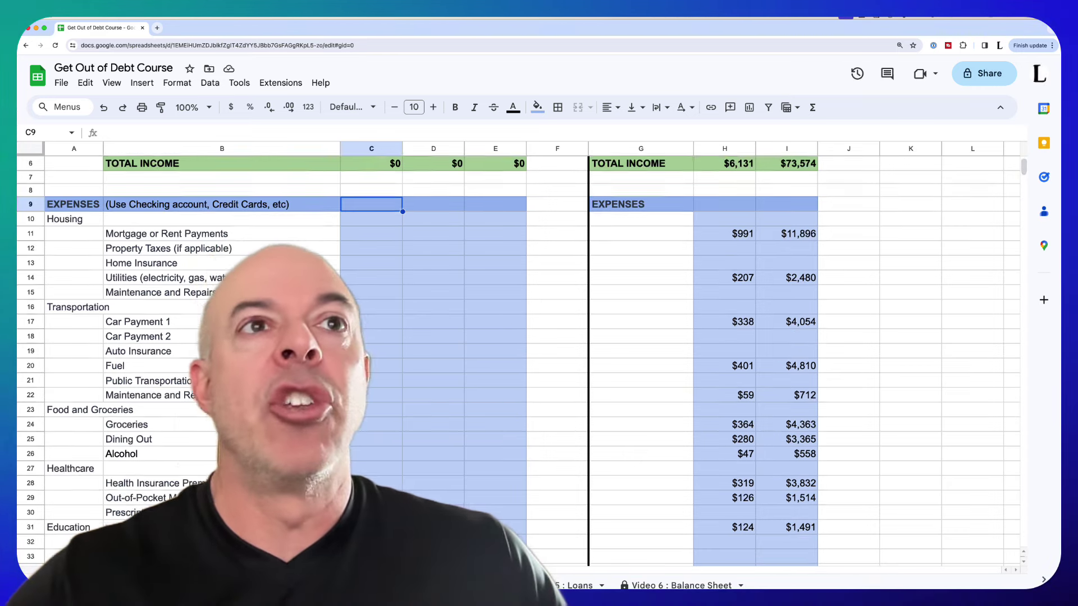
pyautogui.scroll(-3, 205, 253)
pyautogui.scroll(5, 204, 253)
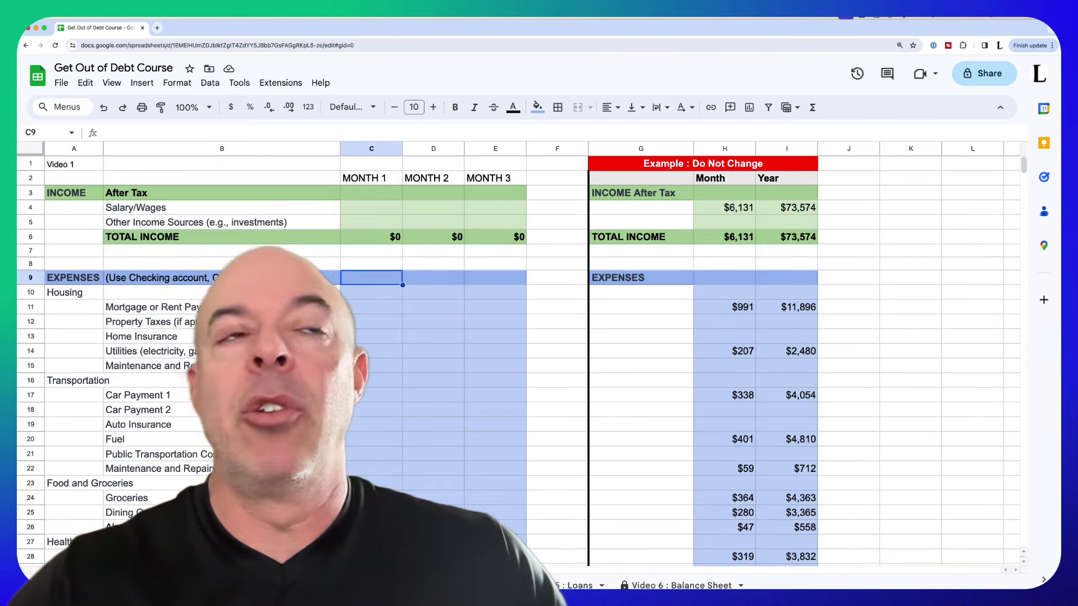
pyautogui.click(357, 307)
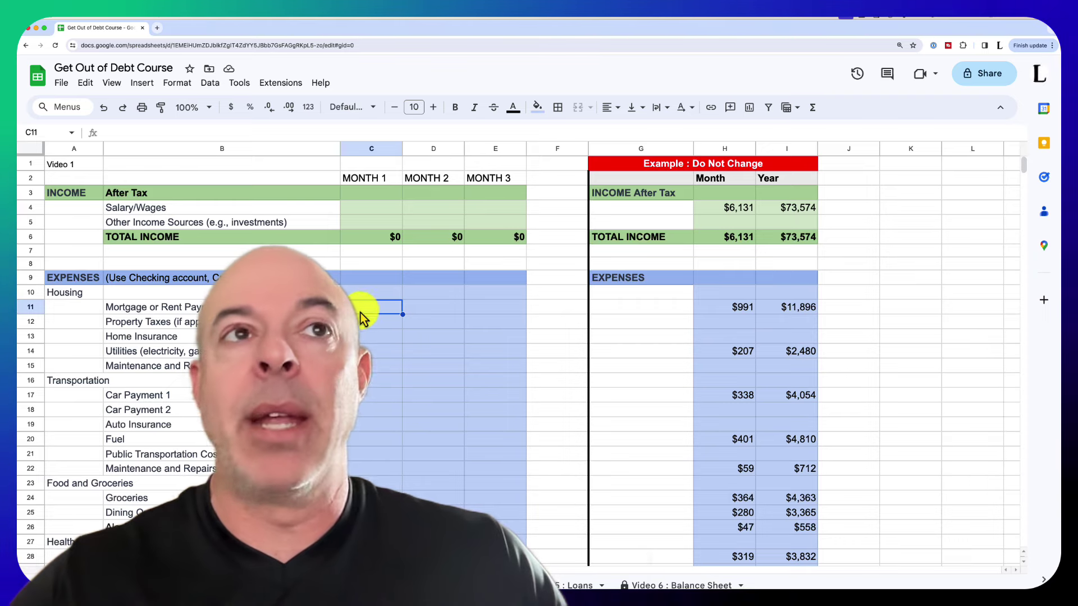
pyautogui.click(368, 349)
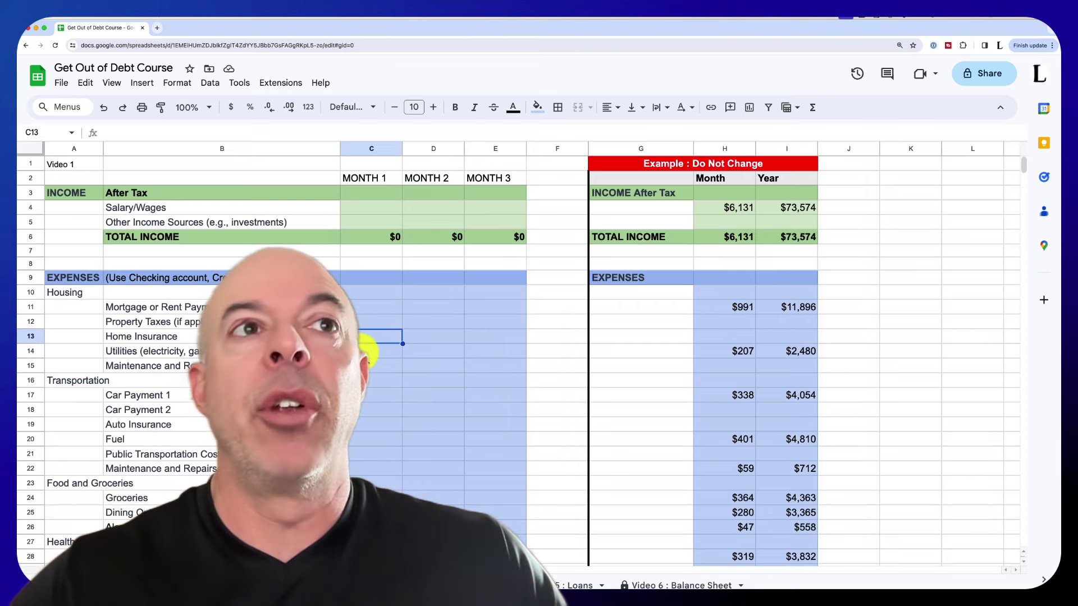
pyautogui.click(366, 368)
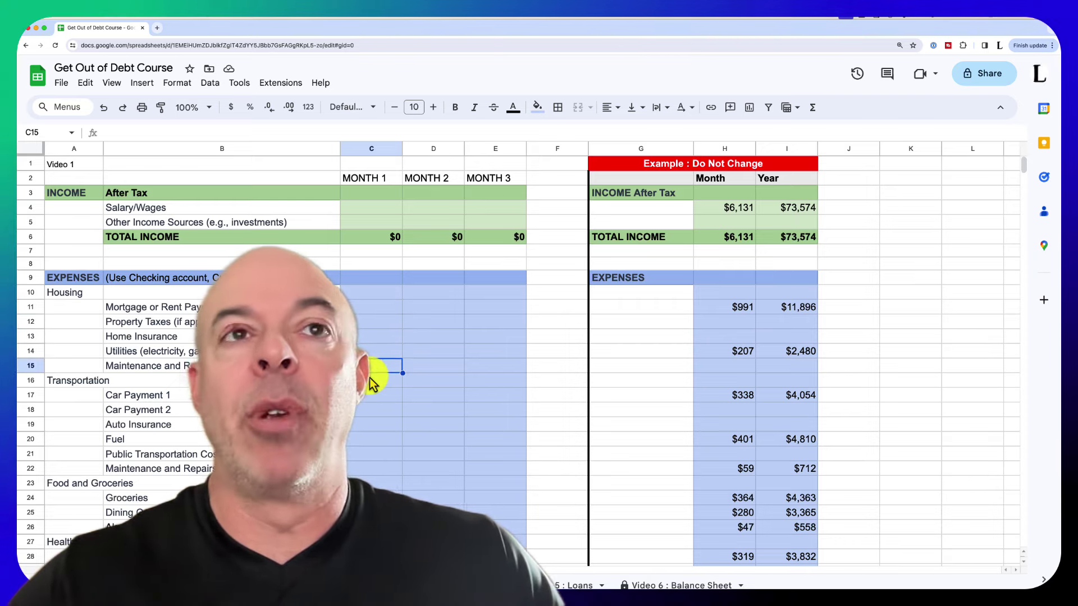
# - Examine the MONTH 1 Transportation cells, including Car Payment 1, Car Payment 2, Auto Insurance and Public Transportation Costs
pyautogui.scroll(-1, 384, 384)
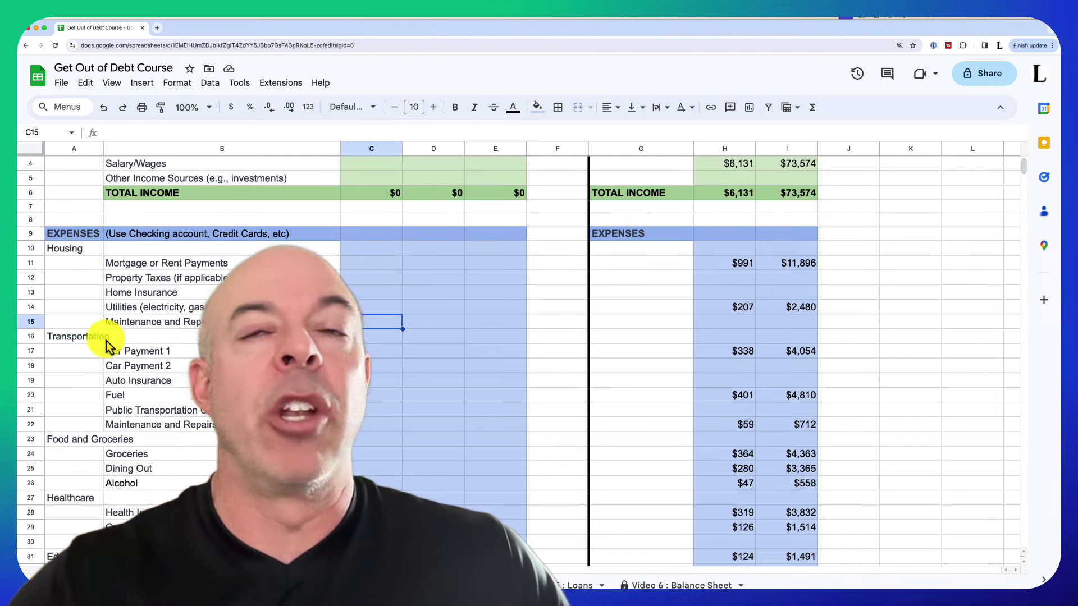
pyautogui.click(371, 352)
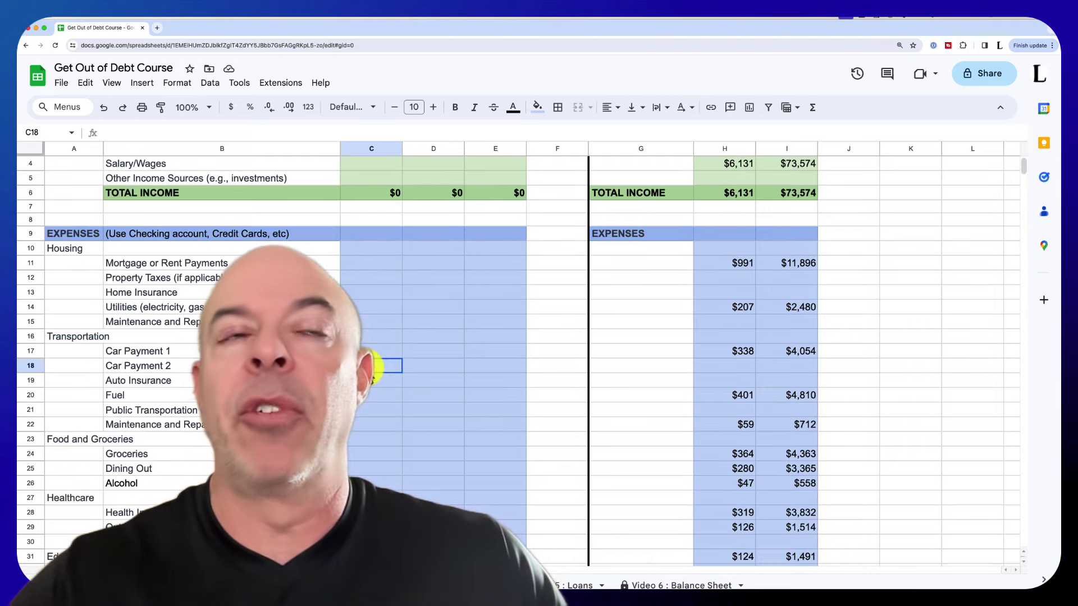
pyautogui.click(333, 352)
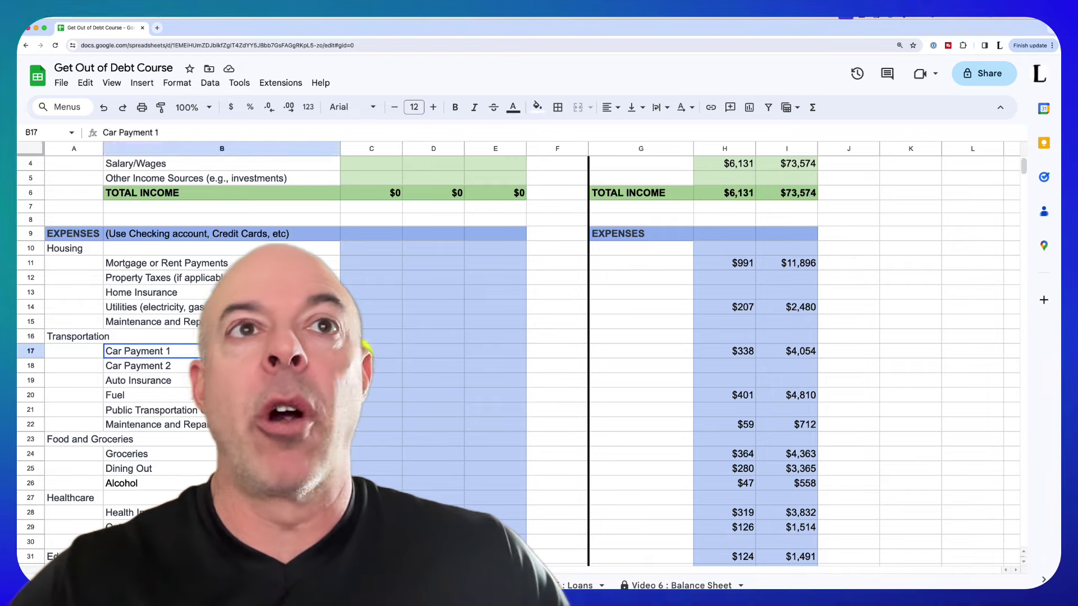
pyautogui.click(364, 354)
pyautogui.click(367, 368)
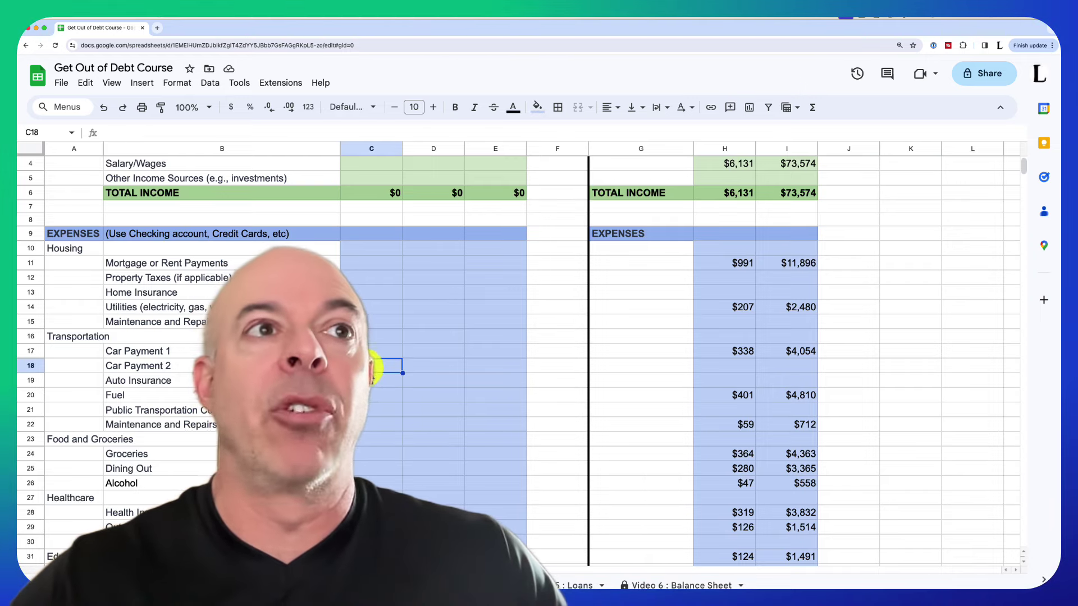
pyautogui.click(368, 382)
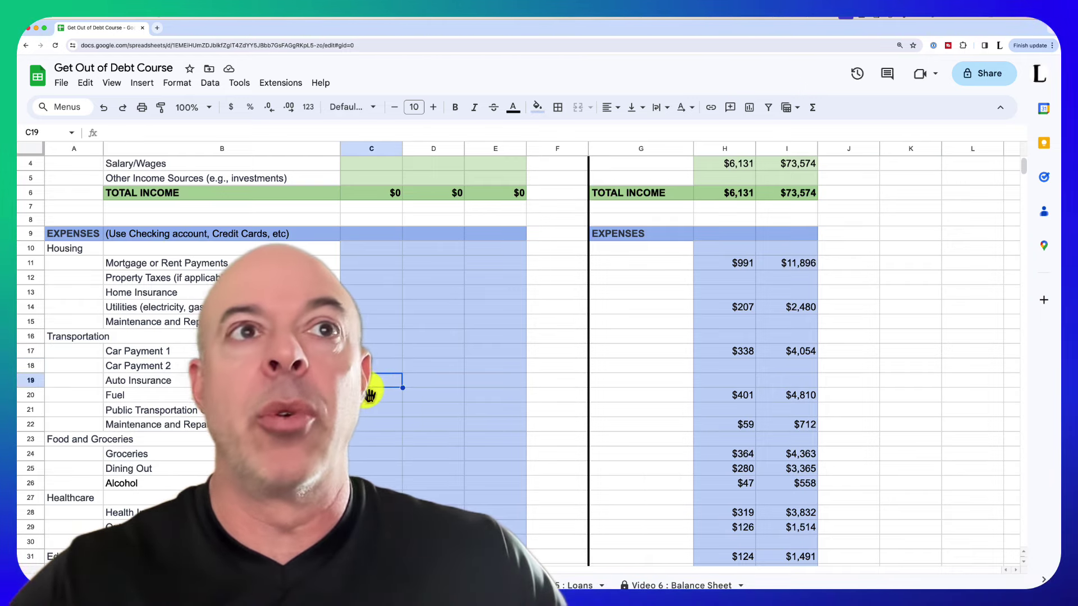
pyautogui.scroll(-2, 370, 392)
pyautogui.scroll(-1, 374, 388)
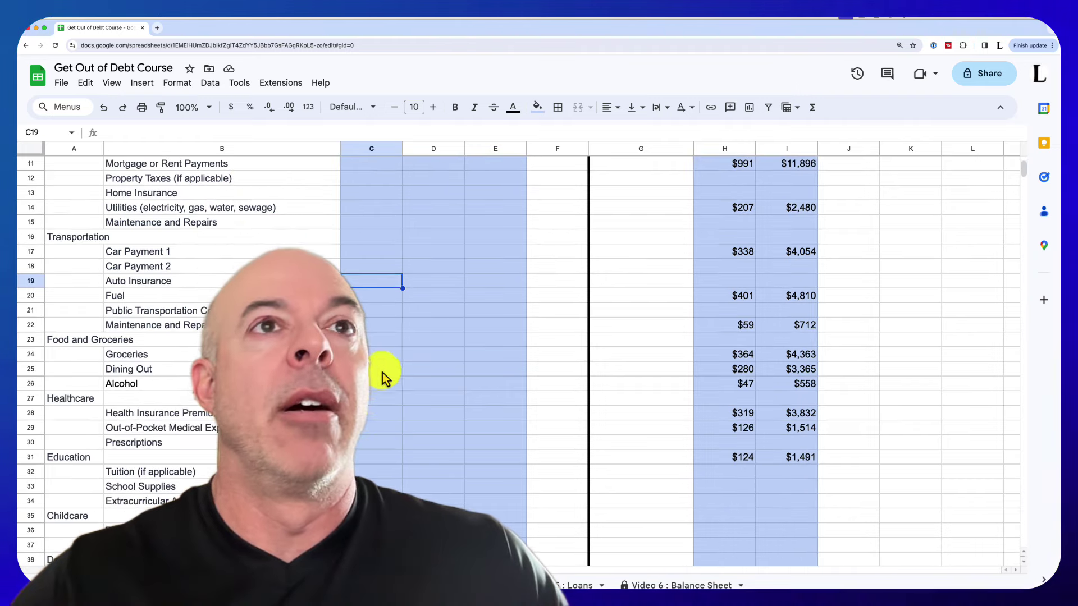
pyautogui.click(375, 313)
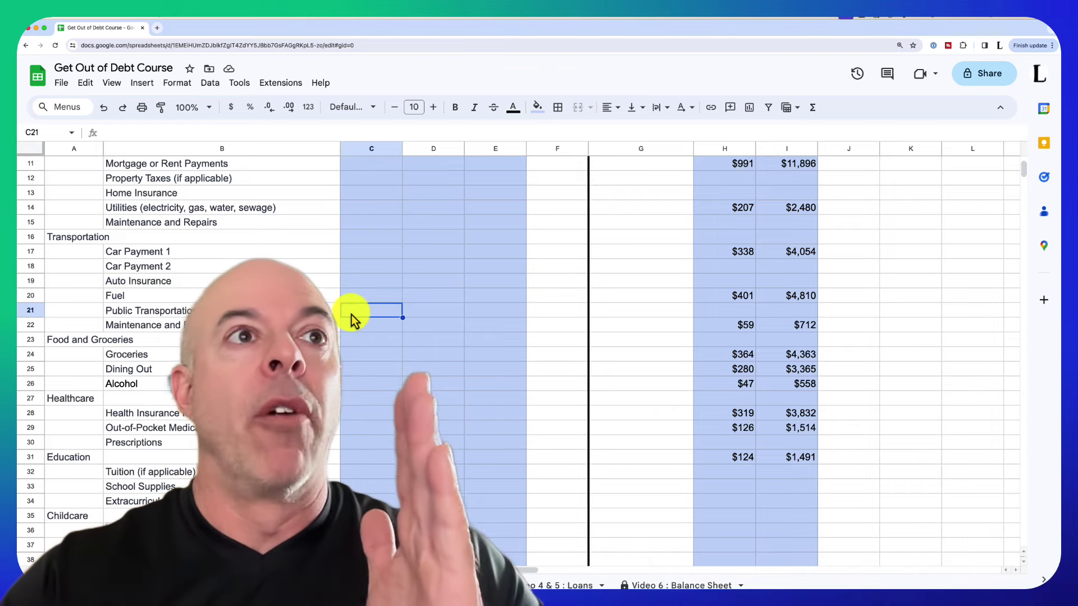
# - Examine the MONTH 1 cells for Groceries and for the credit cards under Debt Payments
pyautogui.click(359, 357)
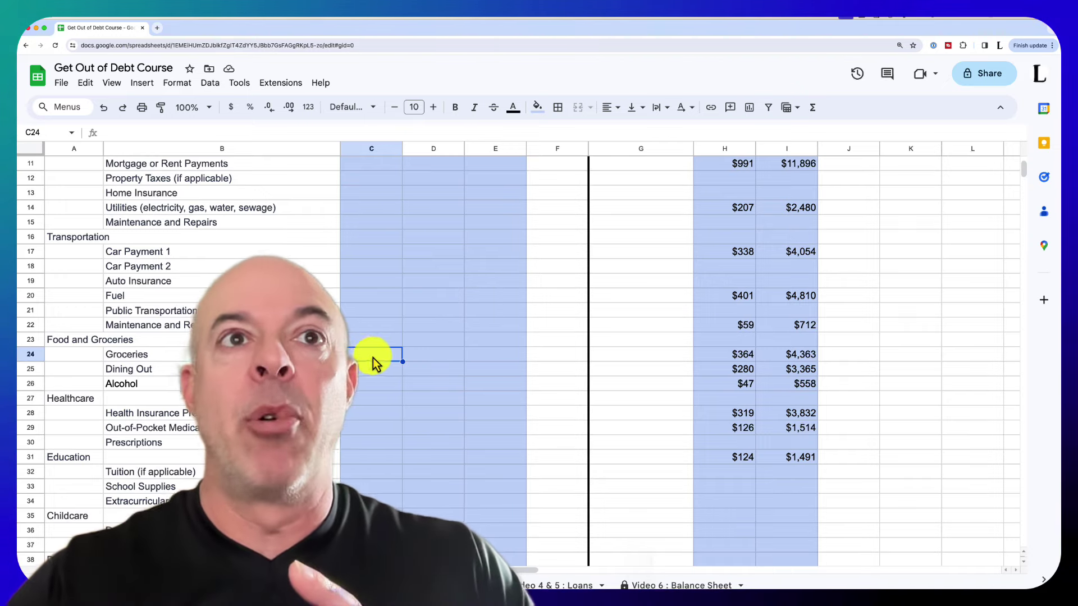
pyautogui.scroll(-6, 370, 421)
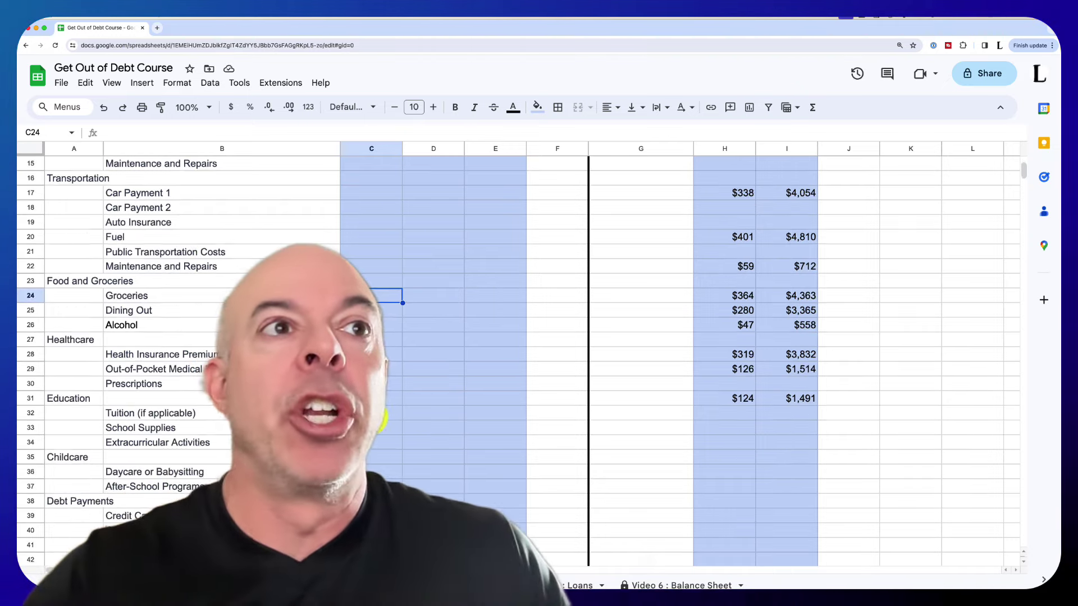
pyautogui.click(377, 312)
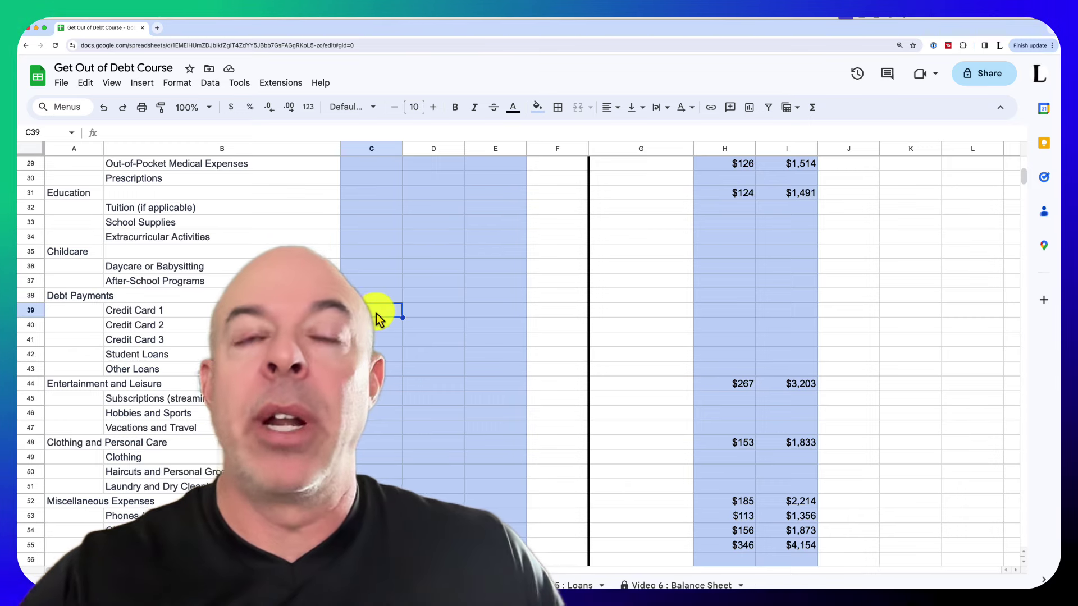
pyautogui.click(374, 343)
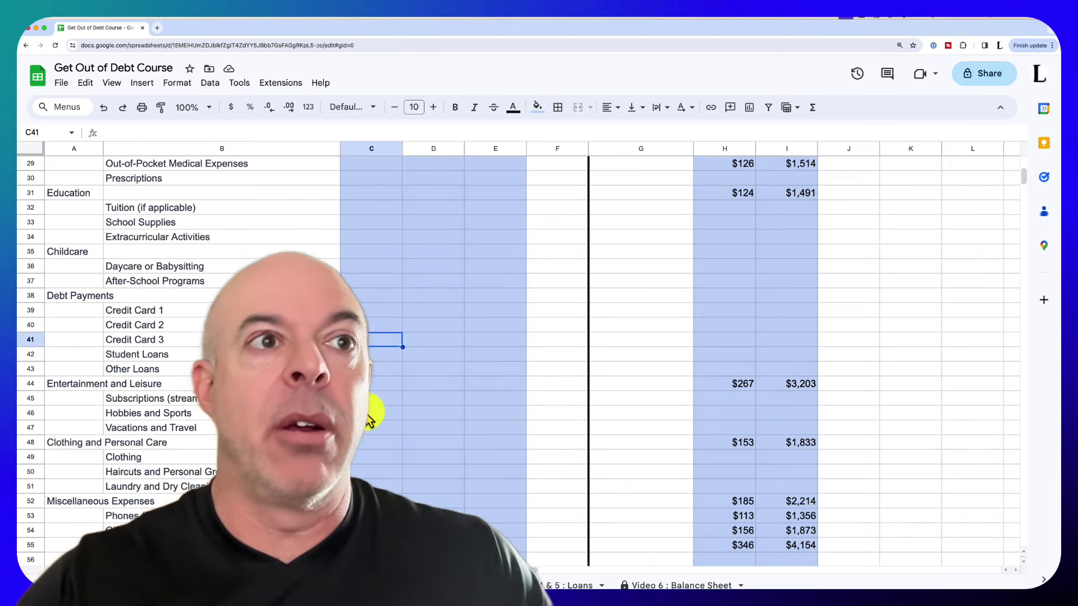
# - Examine the MONTH 1 leisure and clothing cells and the TOTAL EXPENSES formula, continuing down to the SAVINGS section
pyautogui.scroll(-3, 373, 414)
pyautogui.scroll(-1, 371, 421)
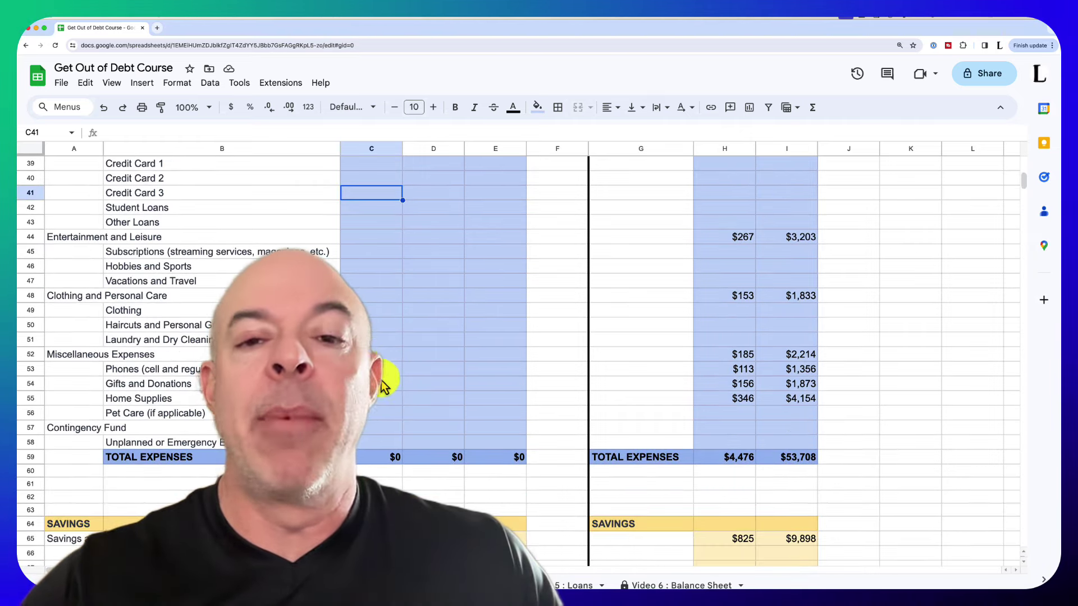
pyautogui.click(374, 311)
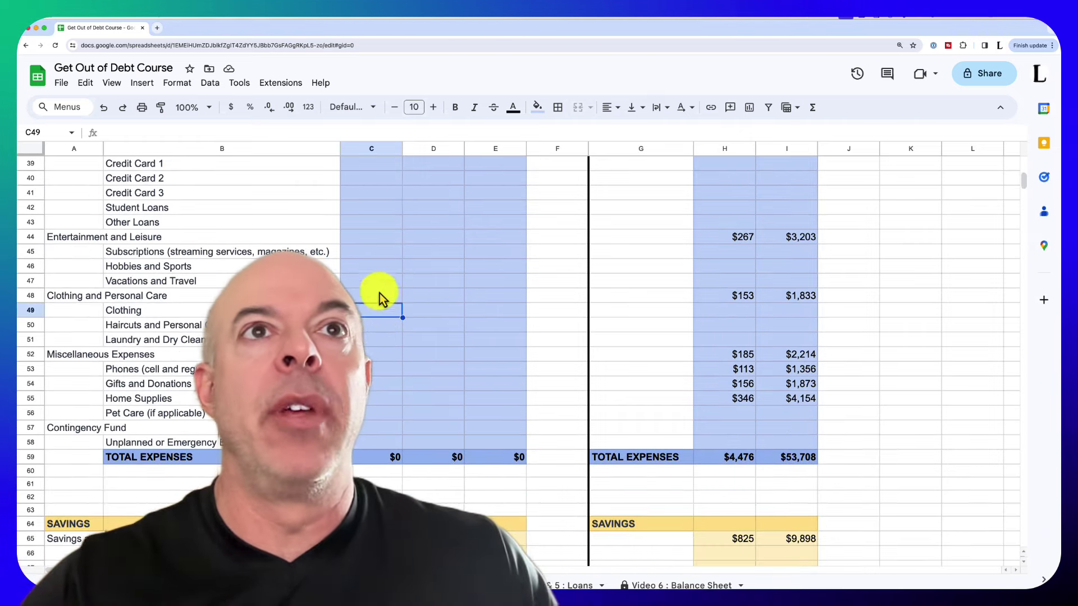
pyautogui.click(373, 281)
pyautogui.scroll(-2, 384, 382)
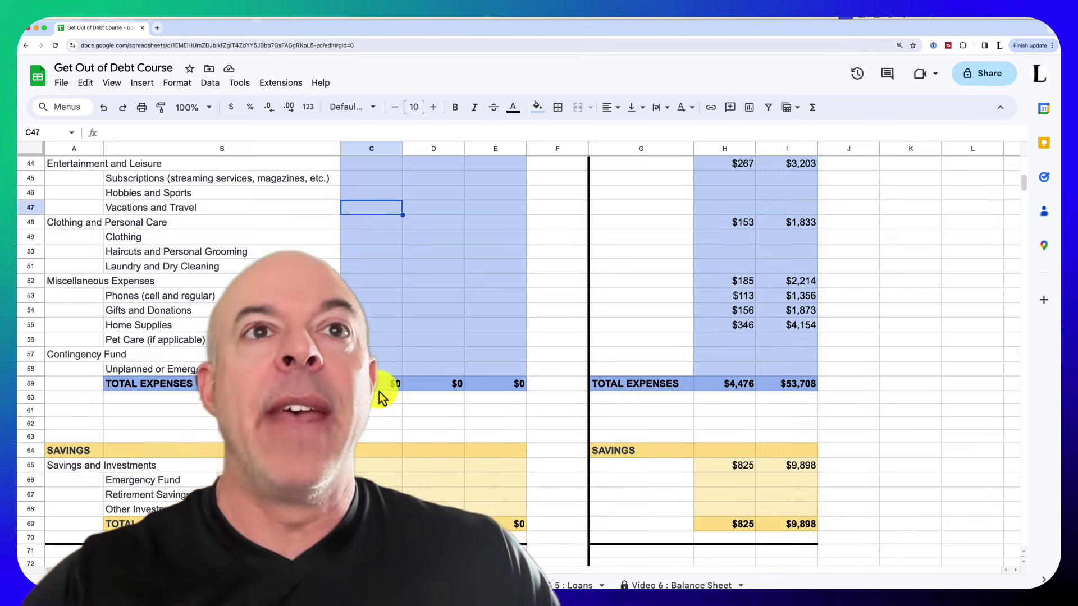
pyautogui.click(378, 386)
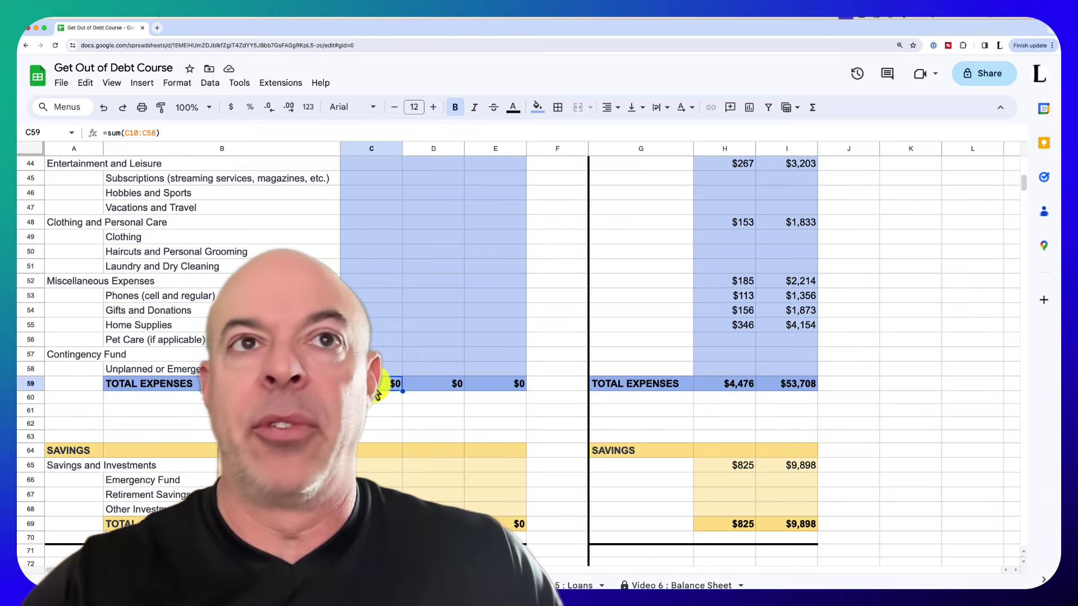
pyautogui.scroll(-3, 377, 400)
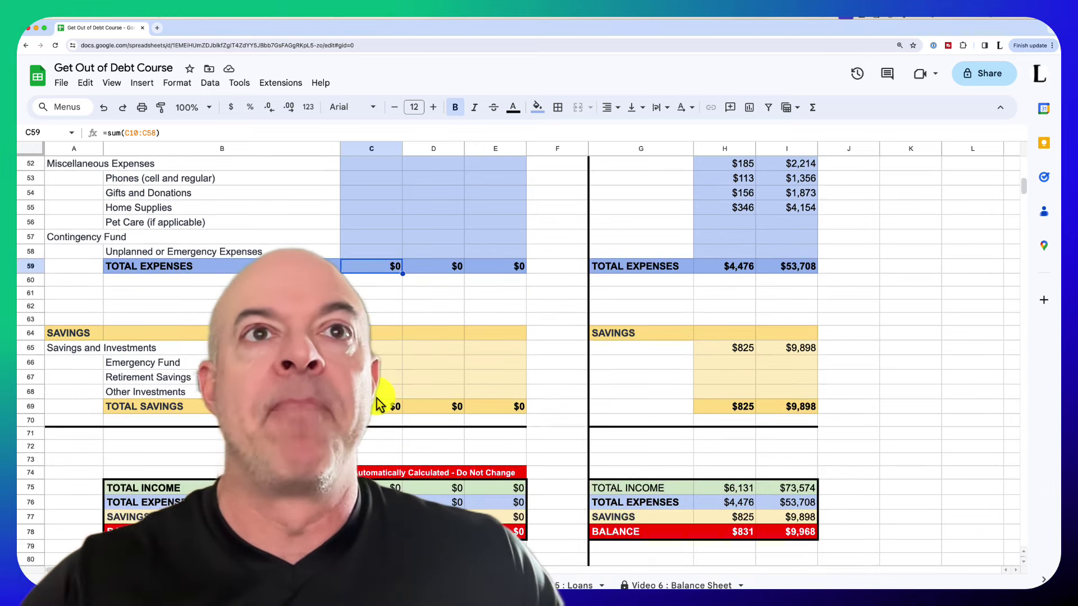
# - Examine the MONTH 1 cells of the SAVINGS section, including Savings and Investments and Retirement Savings
pyautogui.click(373, 335)
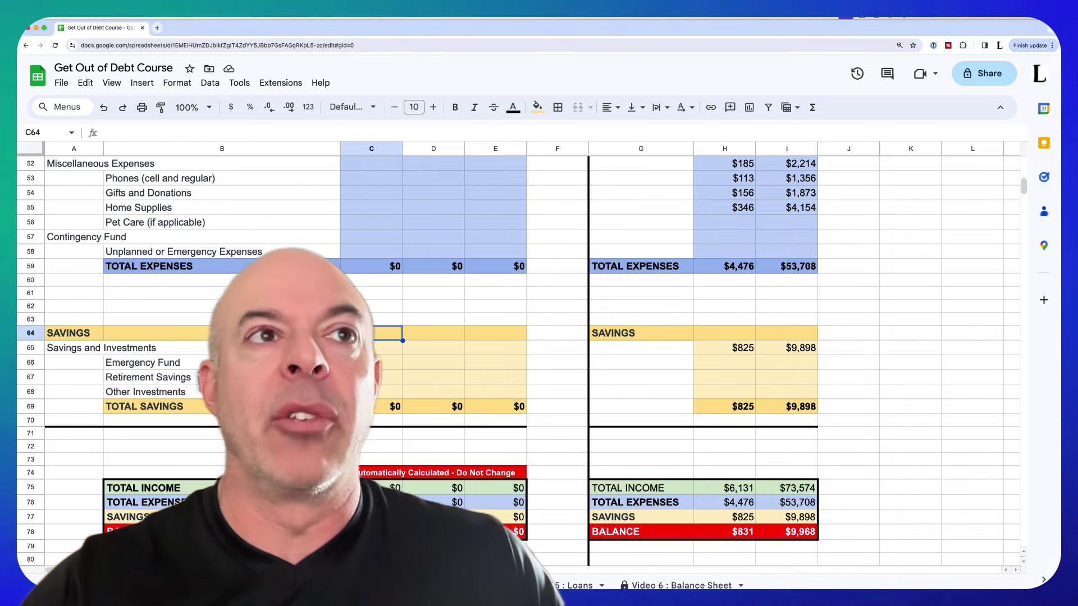
pyautogui.click(377, 380)
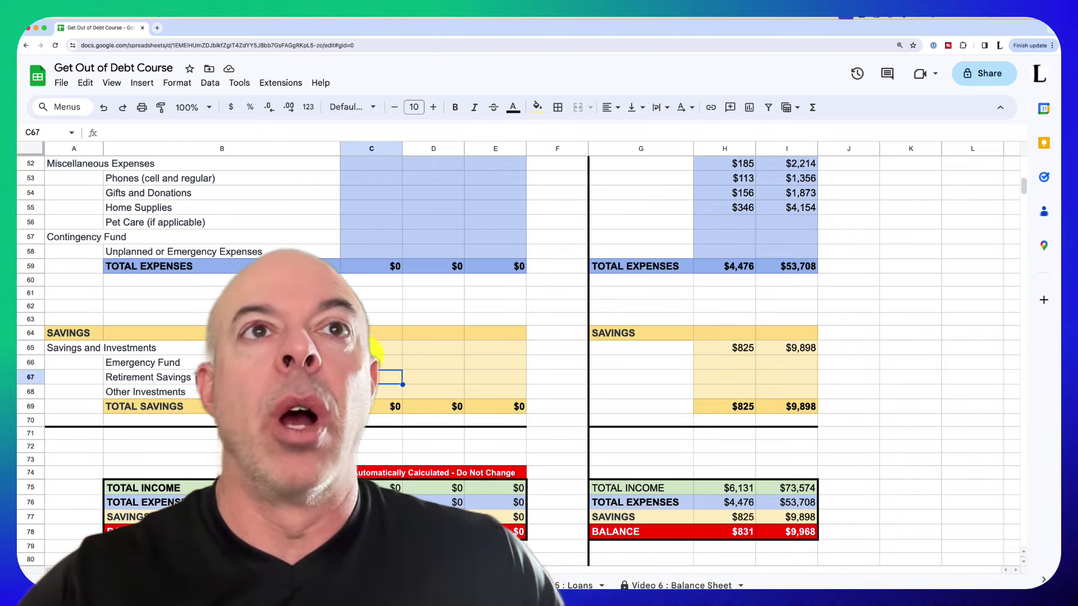
pyautogui.click(373, 348)
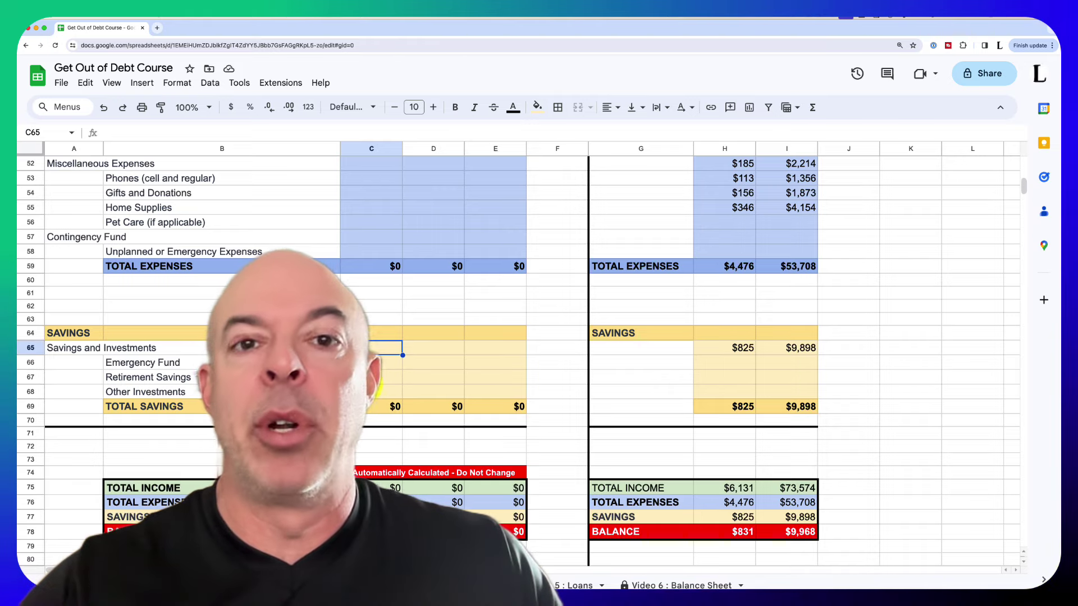
# - Inspect the MONTH 1 formulas for TOTAL INCOME, TOTAL EXPENSES and BALANCE in the automatically calculated summary
pyautogui.scroll(-2, 393, 419)
pyautogui.scroll(-2, 393, 417)
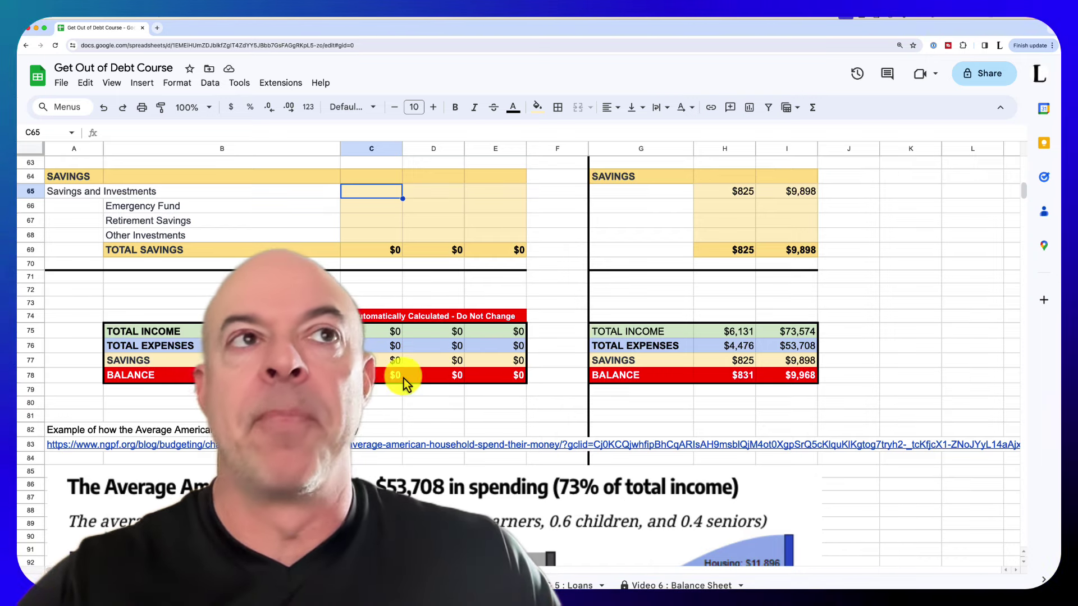
pyautogui.click(374, 332)
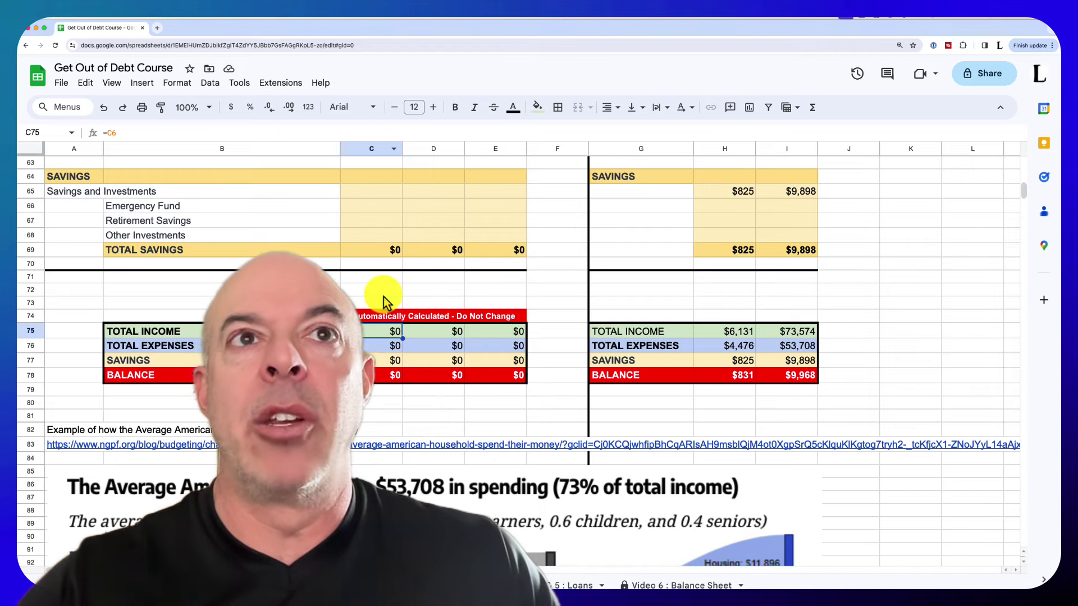
pyautogui.click(379, 345)
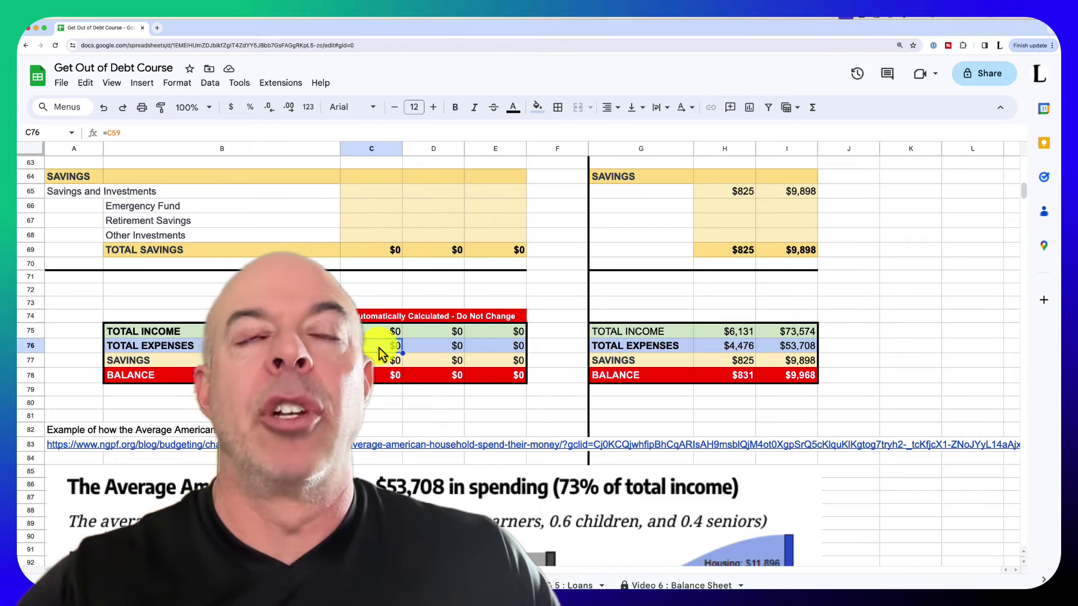
pyautogui.click(375, 379)
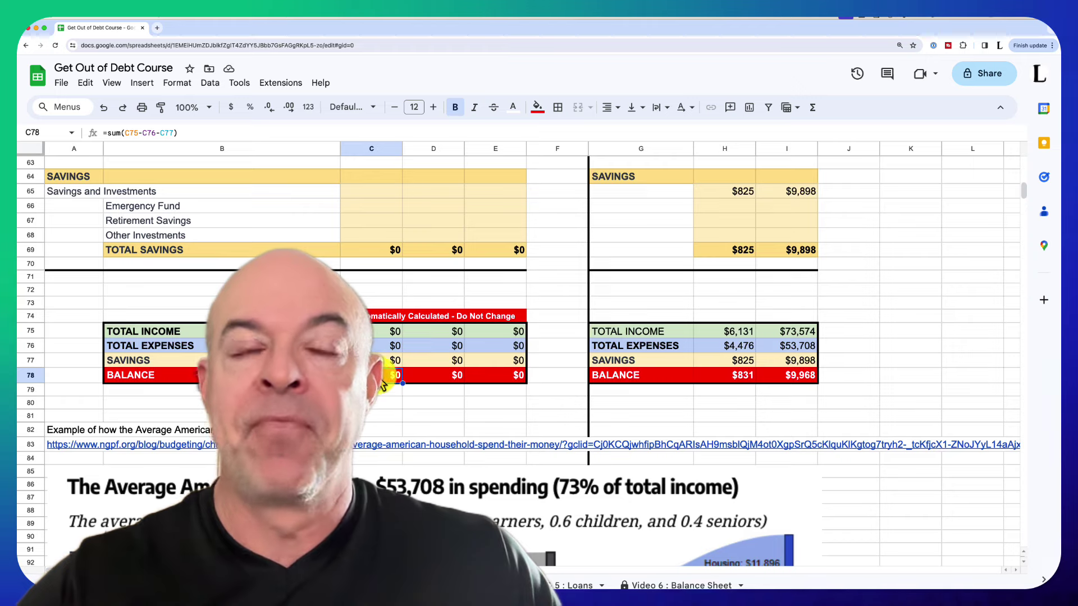
pyautogui.click(371, 392)
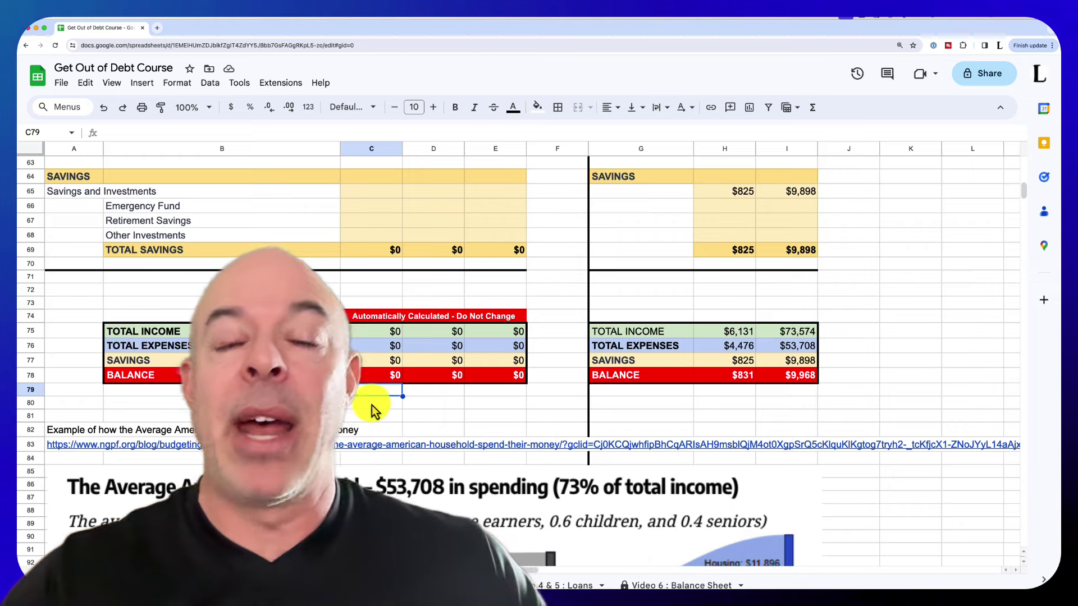
pyautogui.click(375, 379)
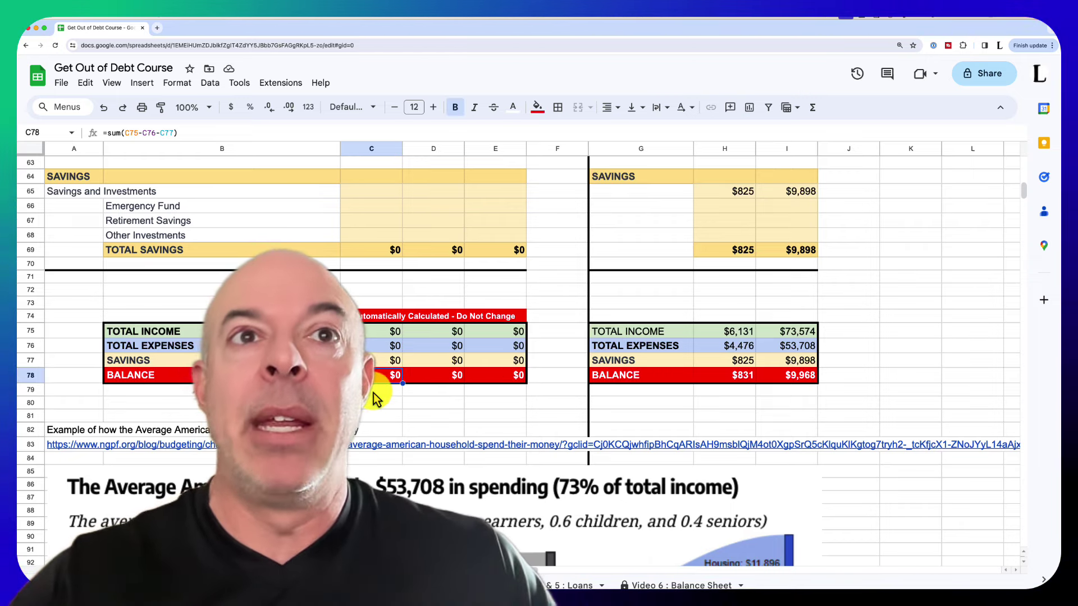
pyautogui.click(370, 389)
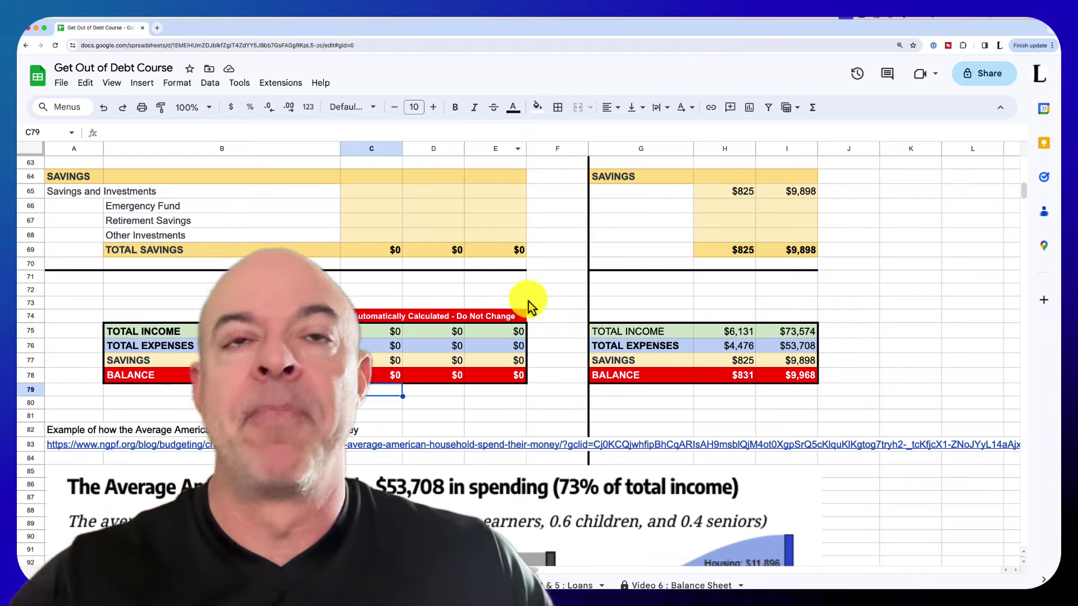
# - Examine the Average American Household spending chart and its source link below the budget summary
pyautogui.scroll(-5, 386, 357)
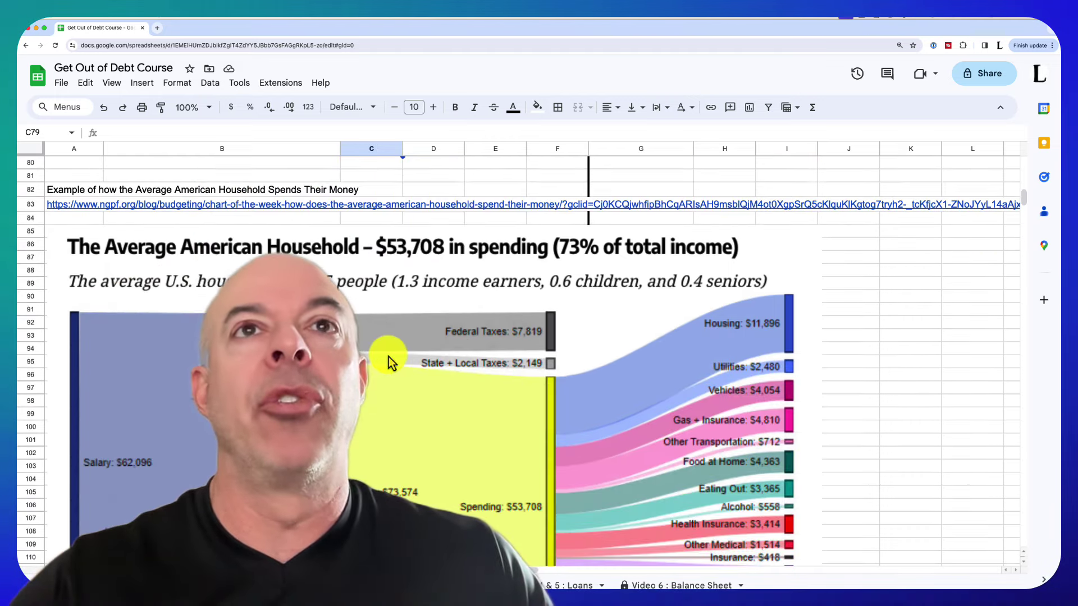
pyautogui.scroll(-1, 389, 356)
pyautogui.scroll(1, 247, 298)
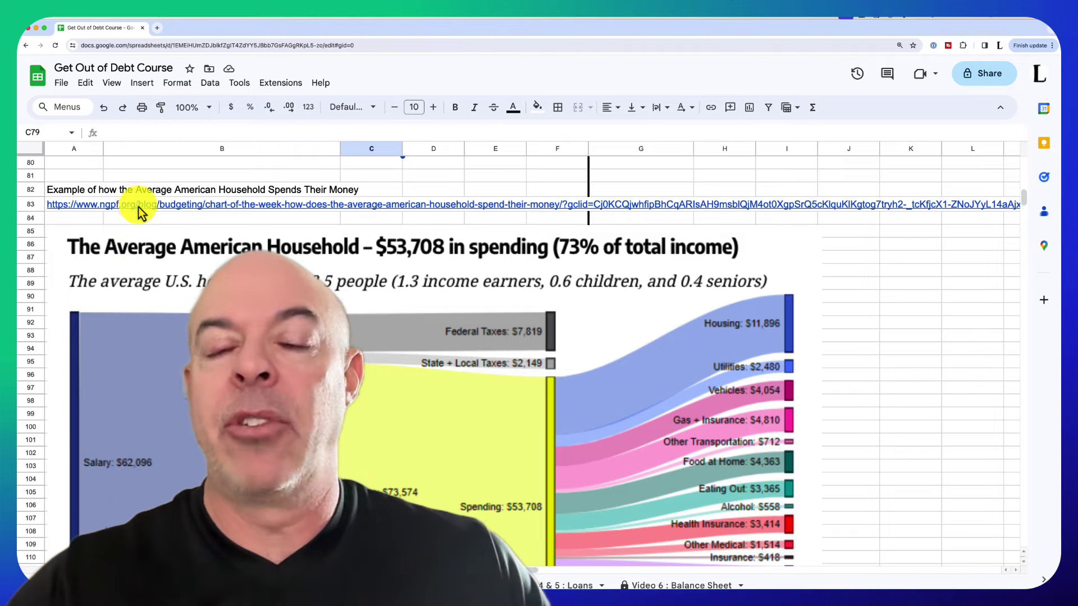
pyautogui.scroll(-3, 470, 445)
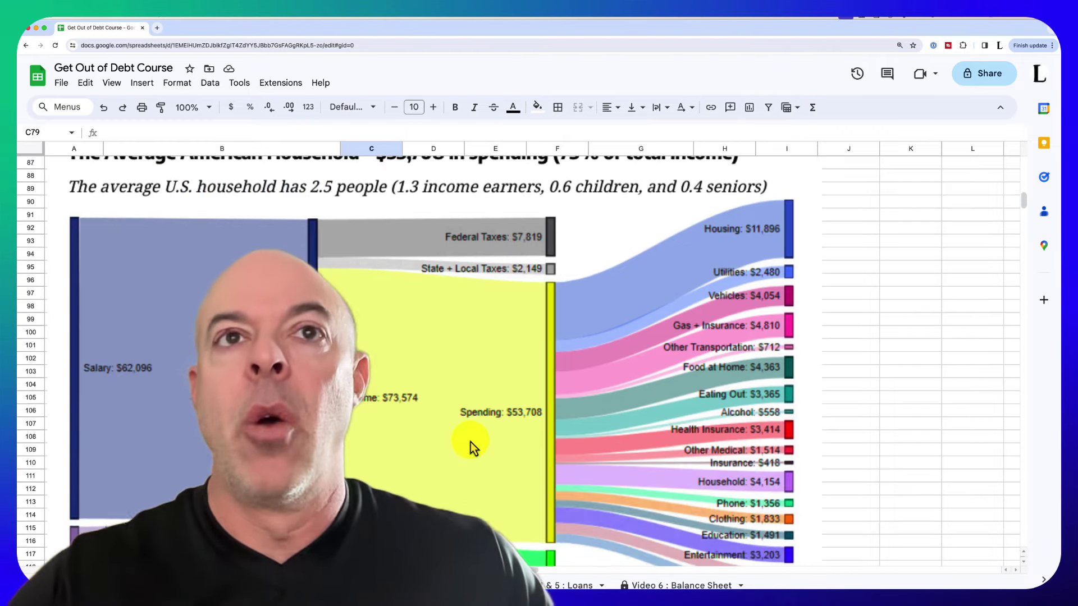
pyautogui.scroll(2, 474, 439)
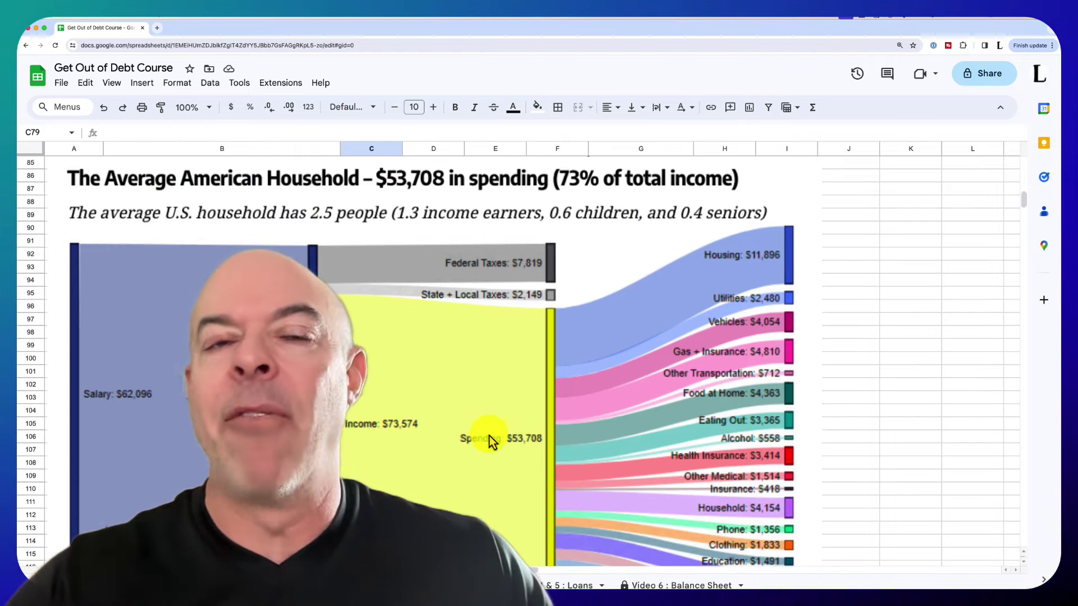
pyautogui.scroll(1, 490, 435)
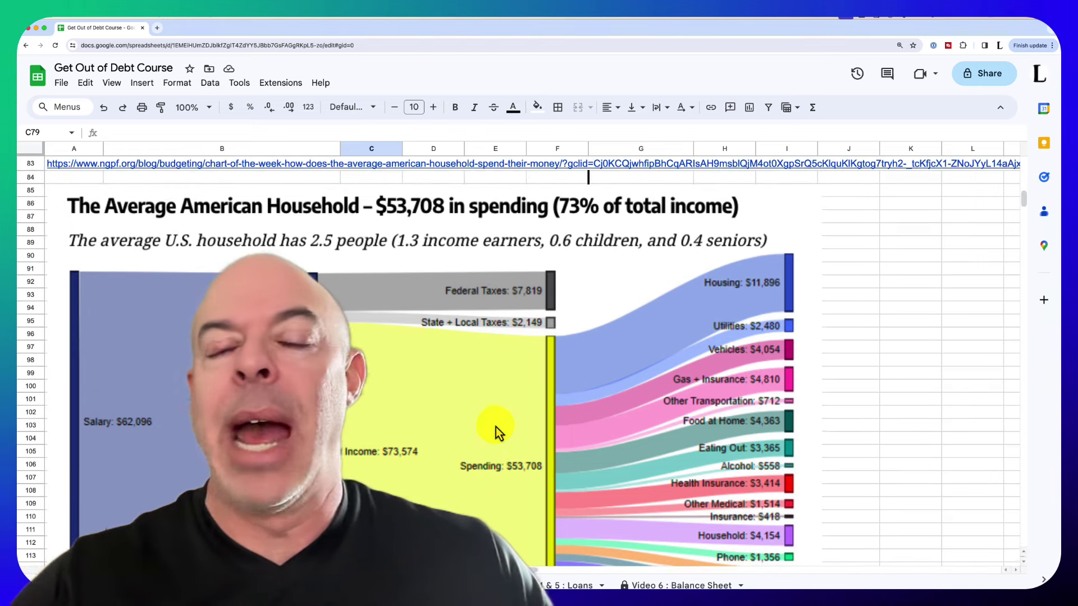
pyautogui.scroll(-2, 494, 426)
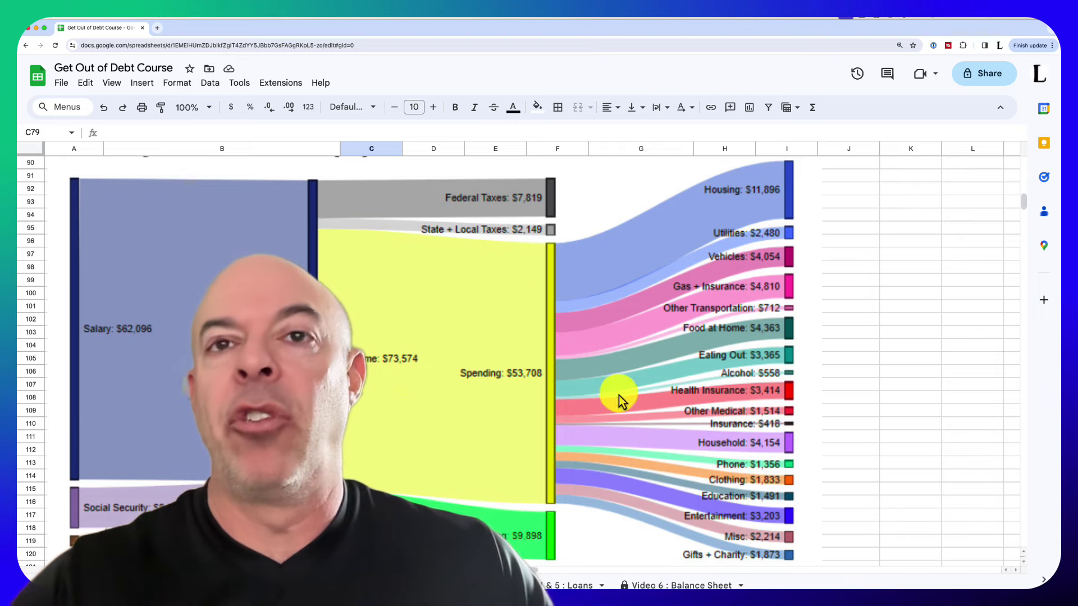
# - Inspect the example's monthly figures for Salary/Wages, Mortgage or Rent Payments, Utilities and Car Payment 1
pyautogui.scroll(20, 738, 428)
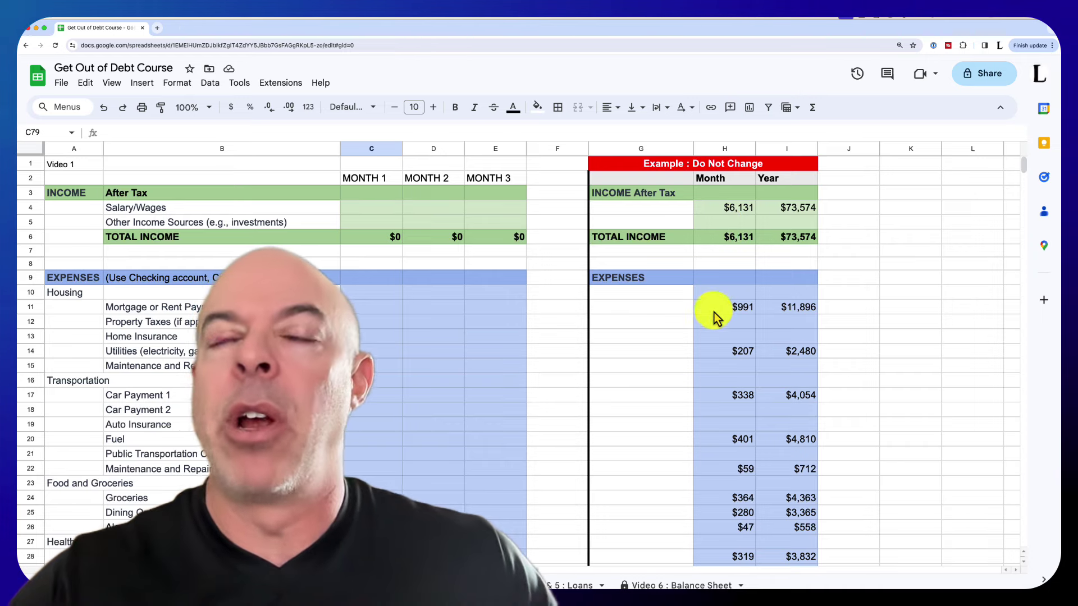
pyautogui.click(730, 214)
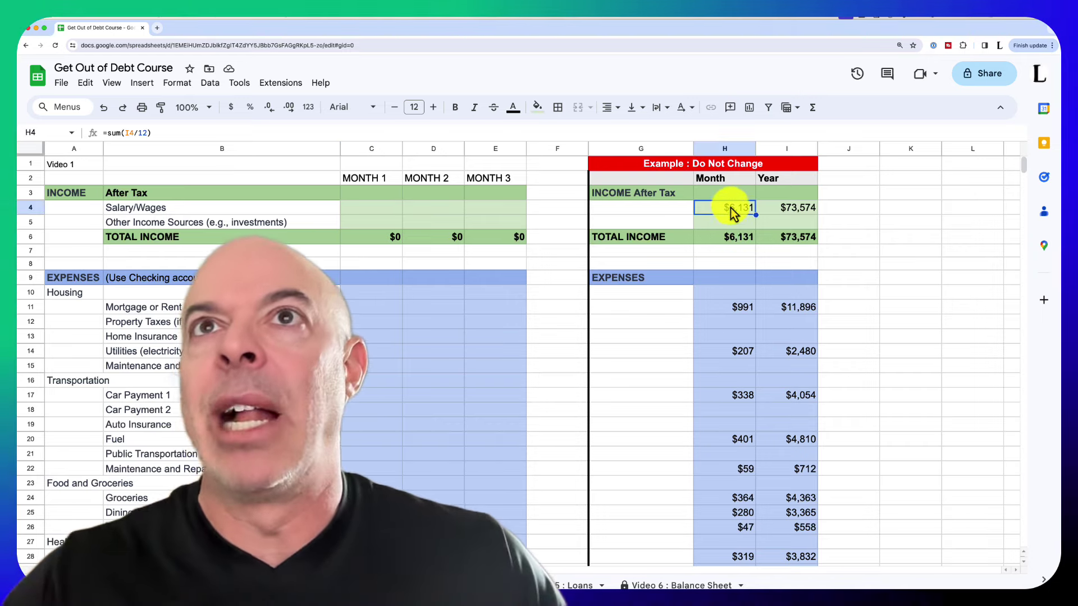
pyautogui.scroll(-2, 739, 269)
pyautogui.click(737, 251)
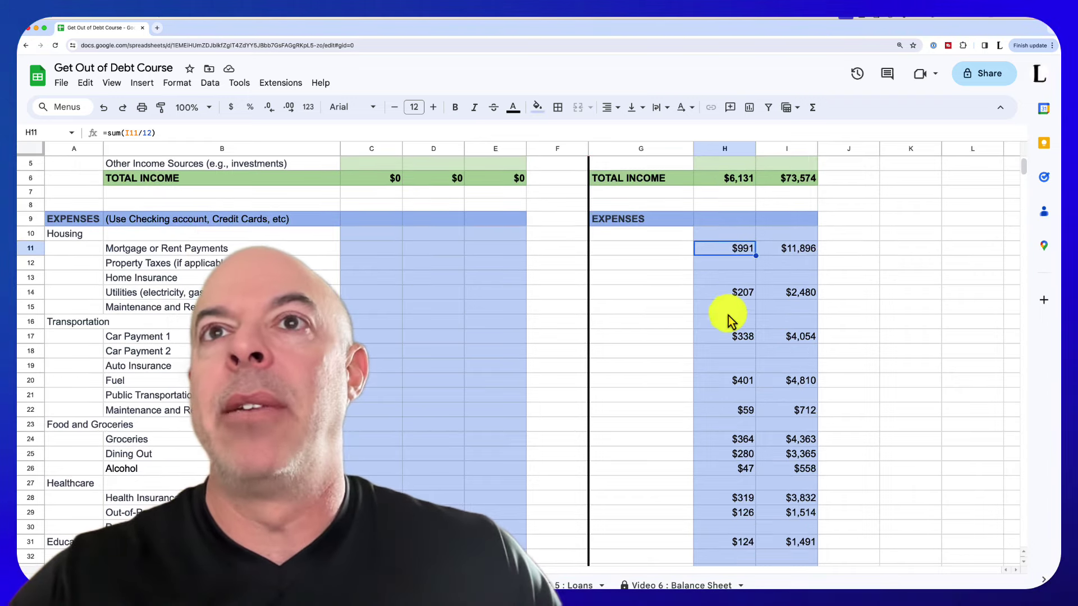
pyautogui.click(730, 337)
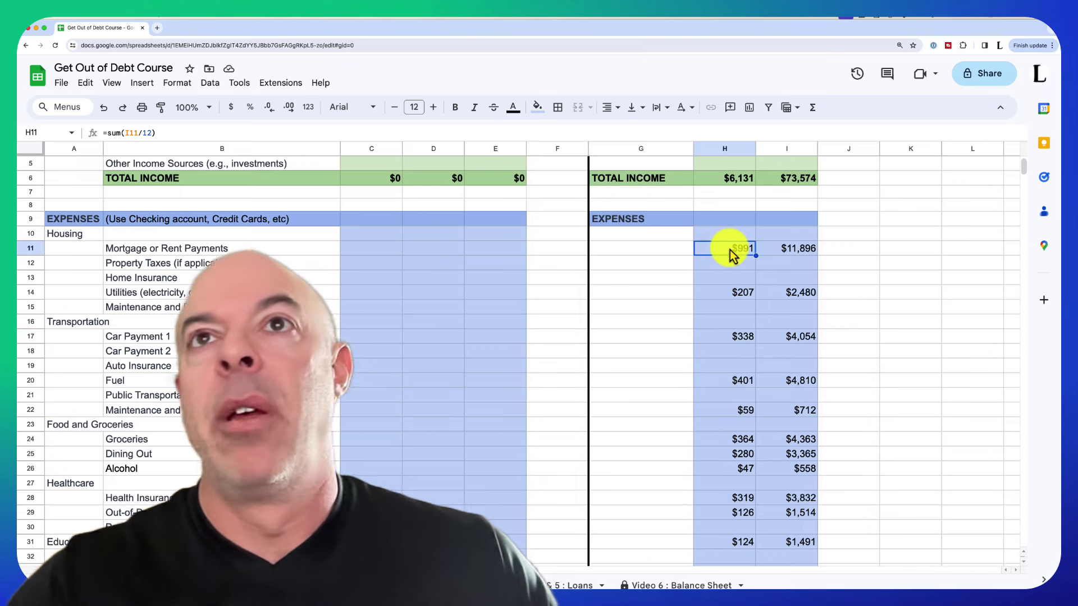
pyautogui.click(732, 296)
pyautogui.click(734, 337)
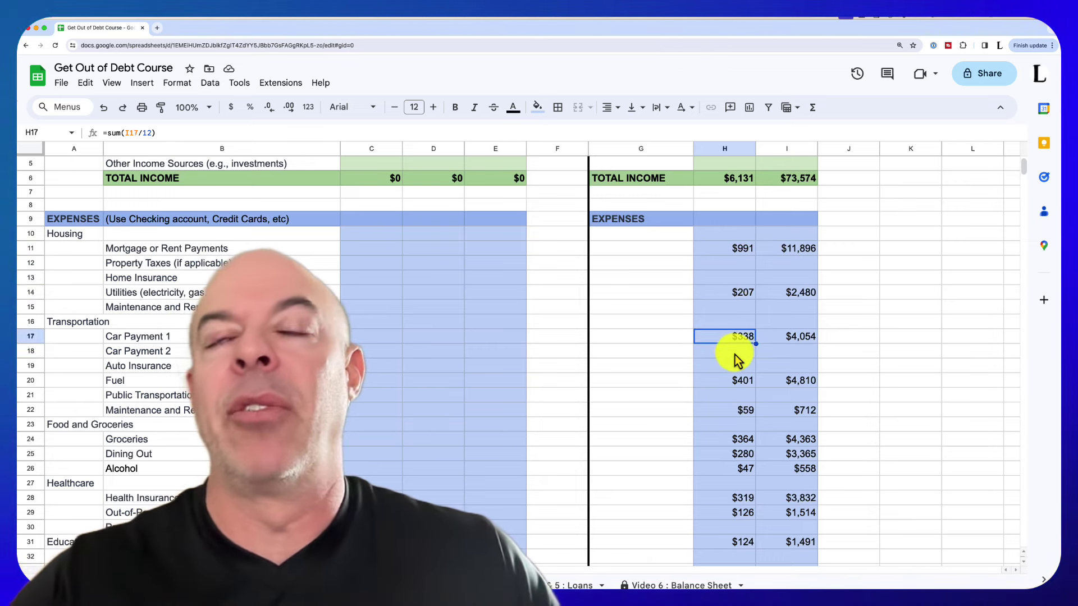
# - Review the rest of the example's monthly expenses down to the TOTAL EXPENSES formula
pyautogui.scroll(-4, 730, 359)
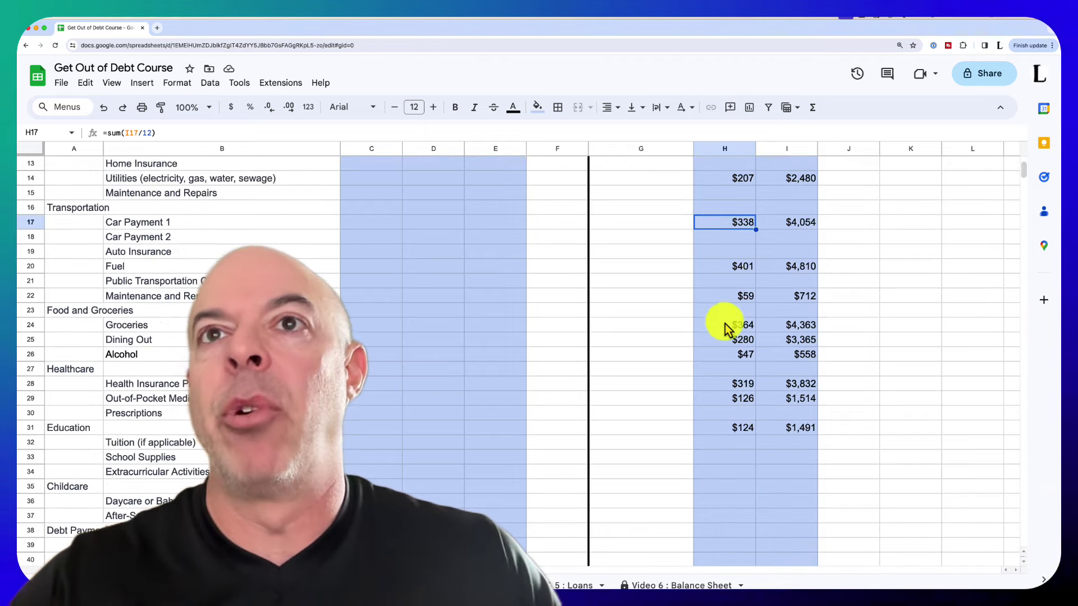
pyautogui.scroll(-3, 727, 342)
pyautogui.scroll(-8, 718, 393)
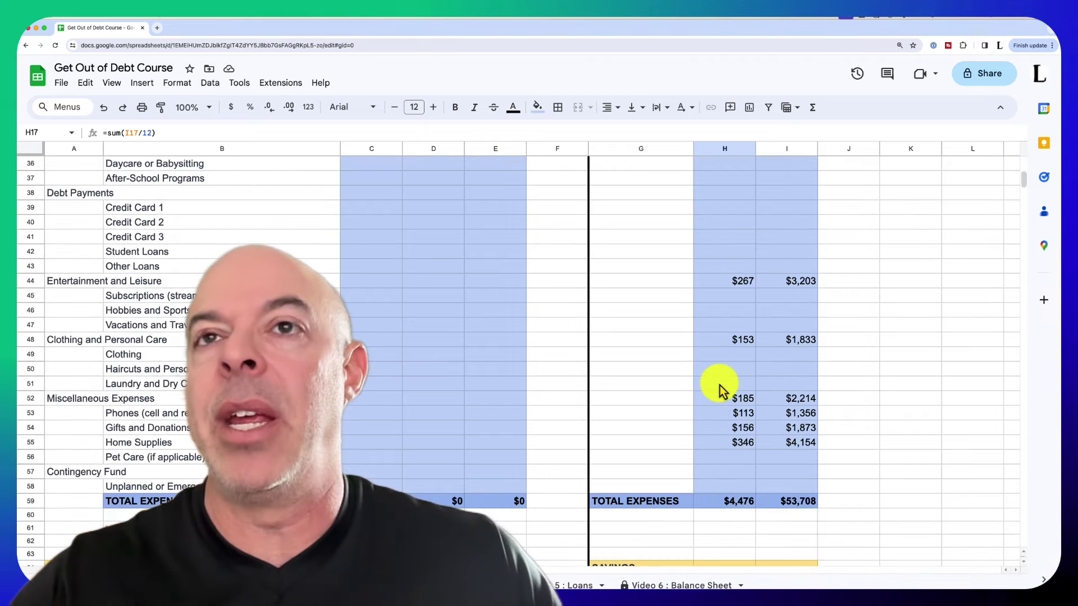
pyautogui.scroll(-3, 722, 390)
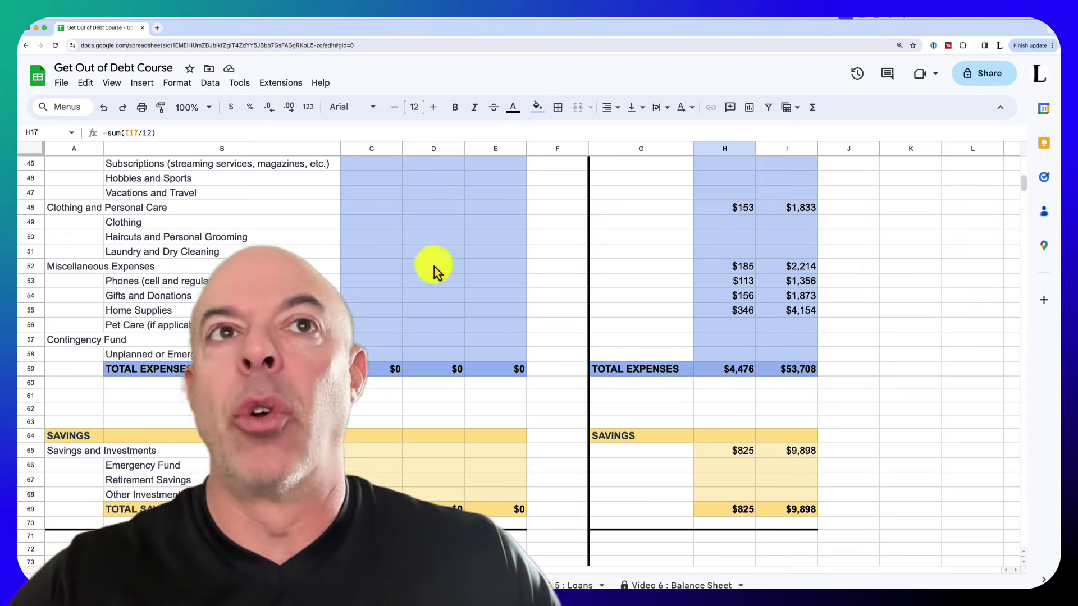
pyautogui.click(730, 370)
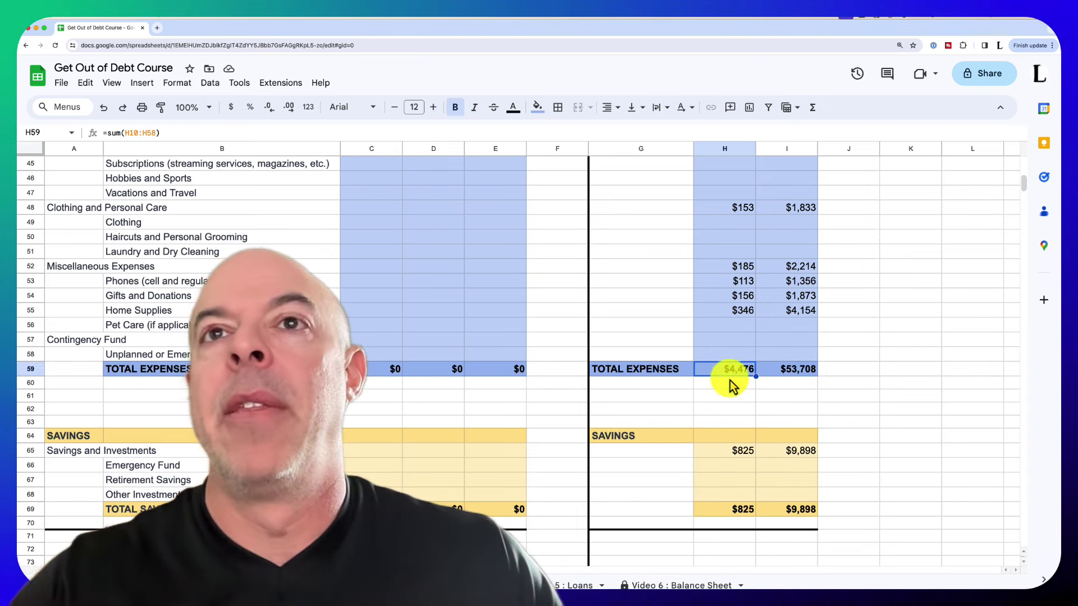
# - Check the example's monthly TOTAL INCOME, TOTAL SAVINGS and Savings and Investments formulas
pyautogui.scroll(15, 730, 380)
pyautogui.click(732, 239)
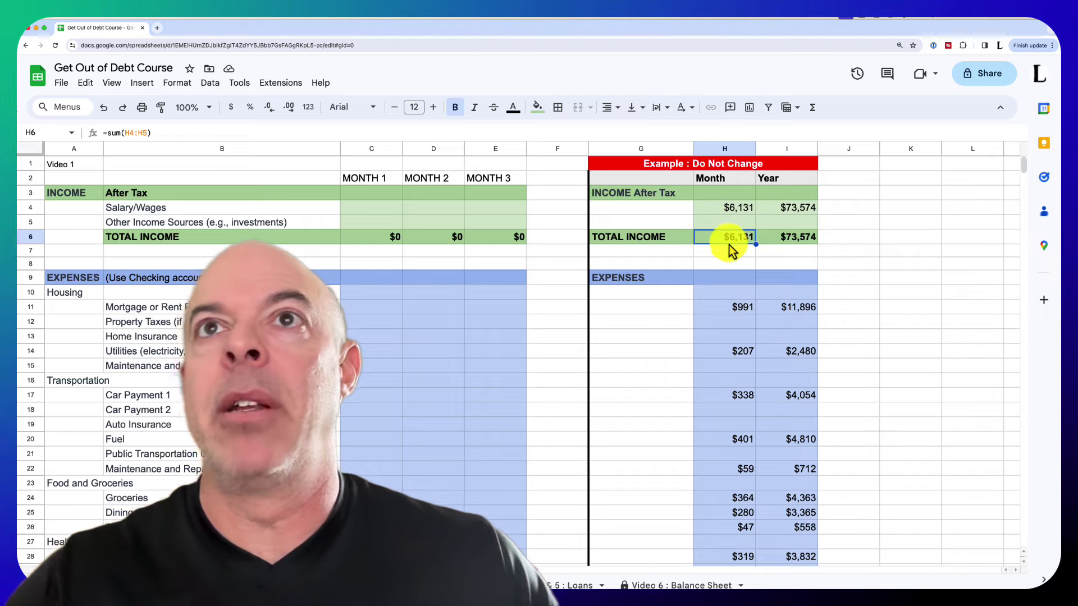
pyautogui.scroll(-13, 724, 332)
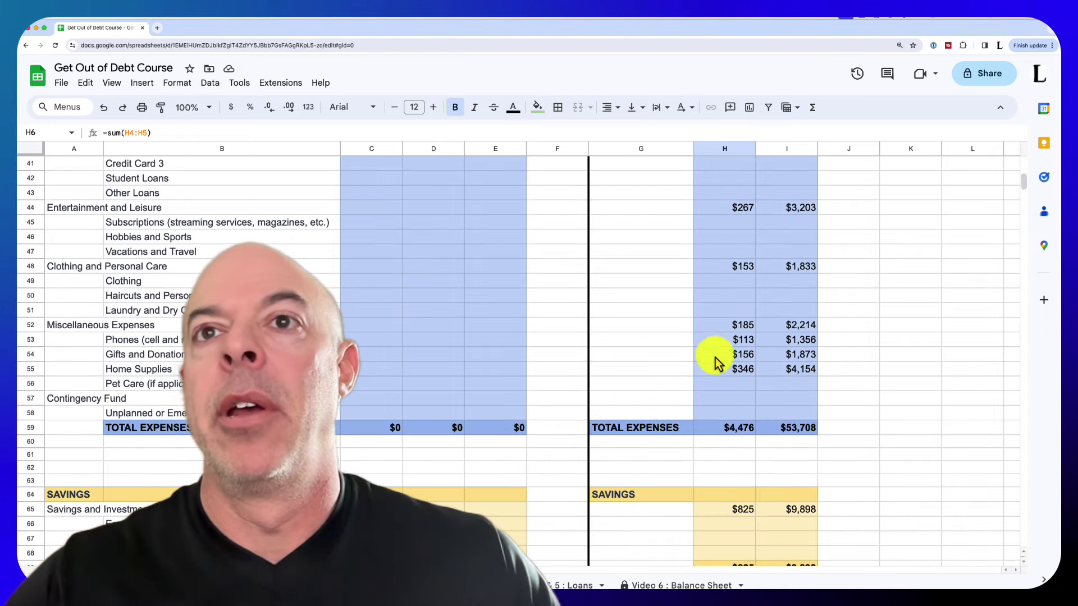
pyautogui.scroll(-3, 735, 444)
pyautogui.click(739, 438)
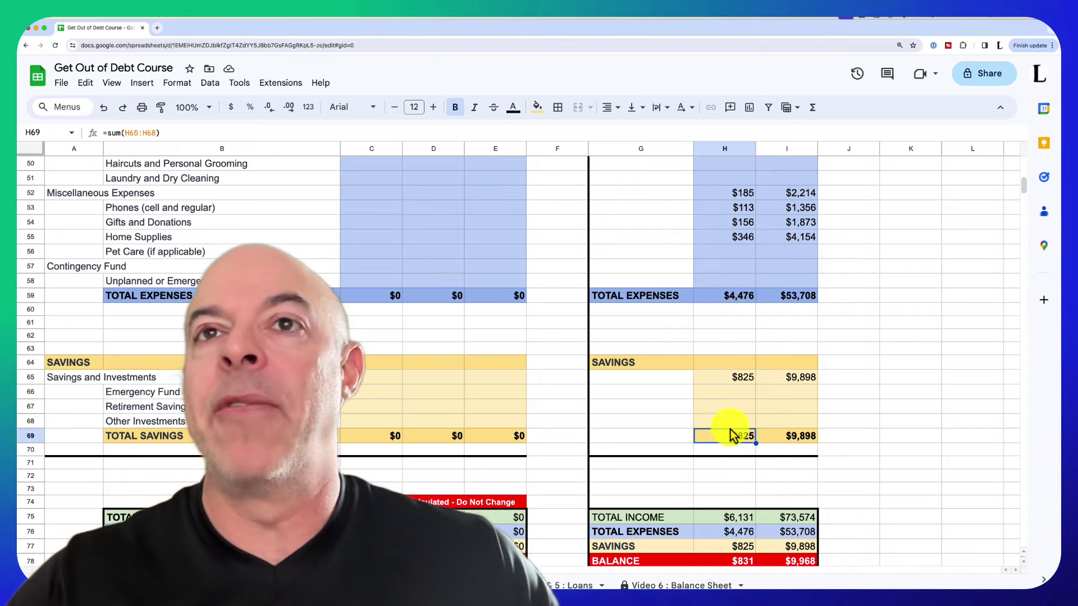
pyautogui.click(729, 387)
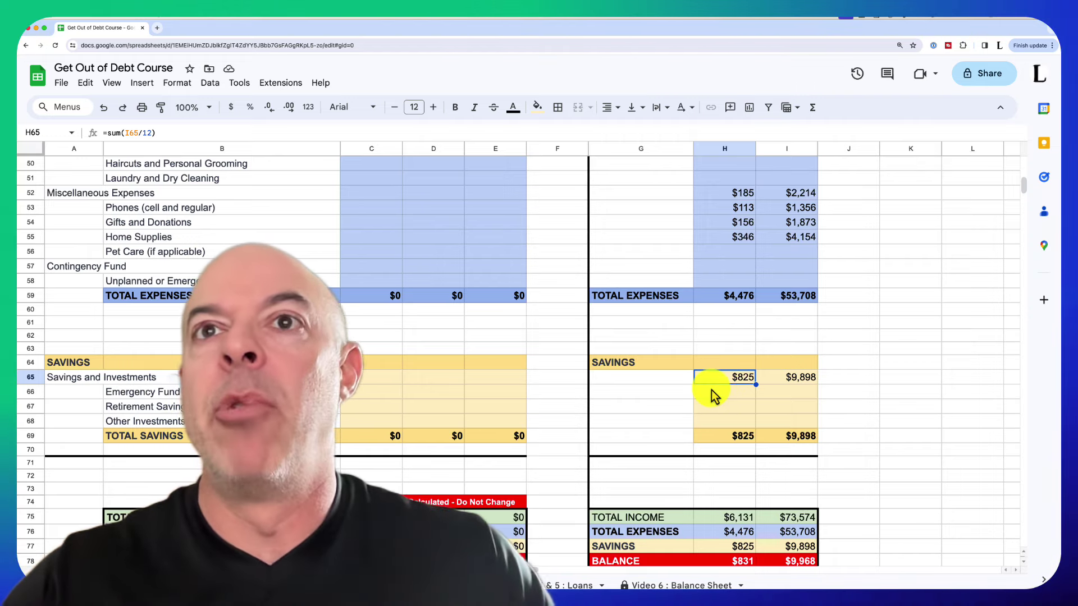
# - Examine the example's monthly summary from TOTAL INCOME to the BALANCE formula
pyautogui.scroll(-3, 724, 410)
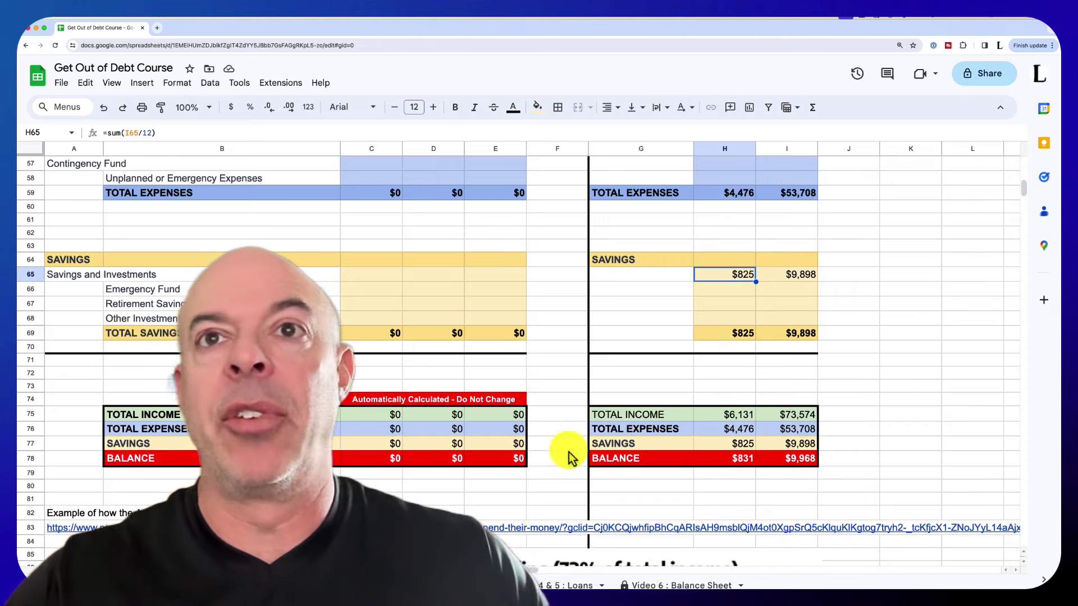
pyautogui.click(730, 418)
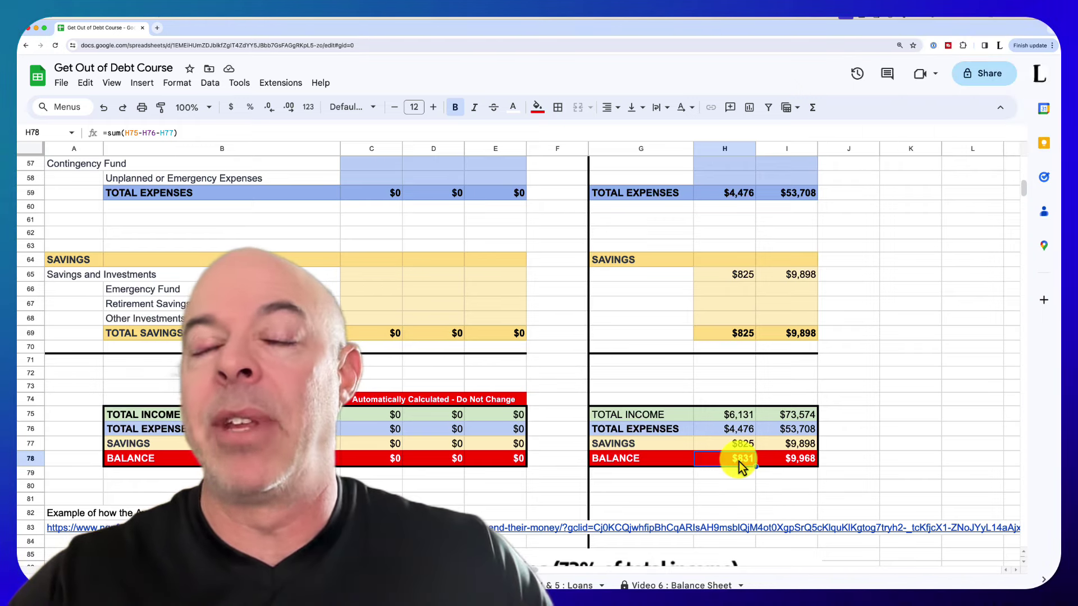
pyautogui.click(735, 487)
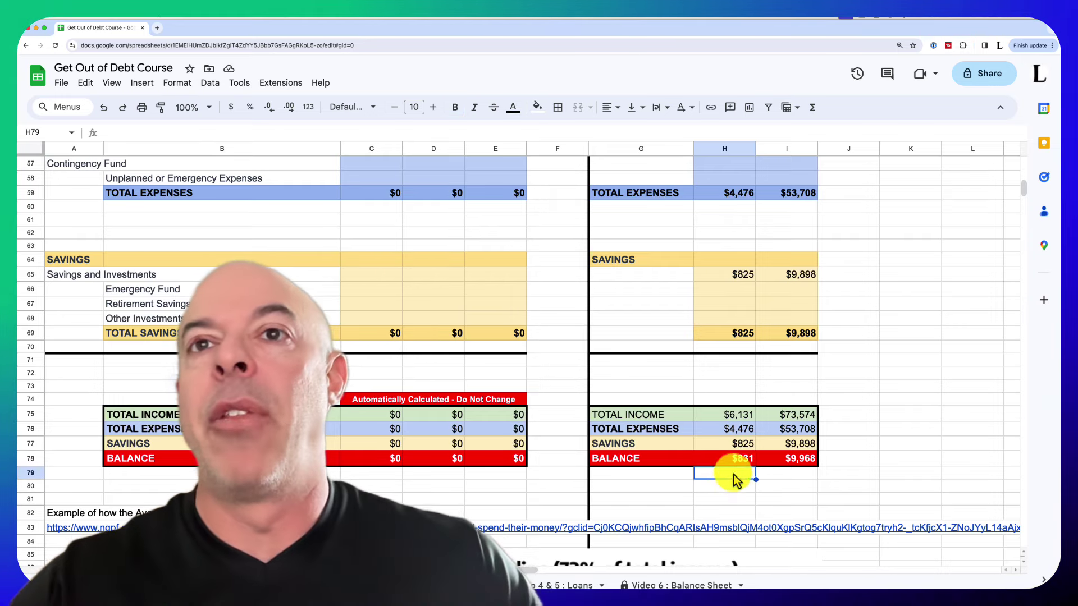
pyautogui.click(734, 460)
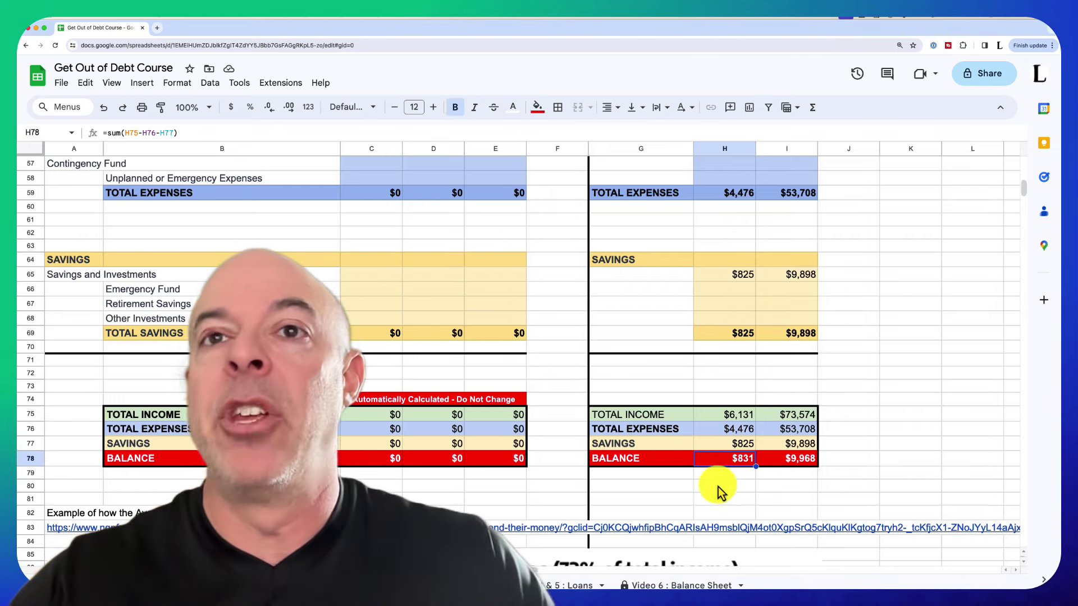
pyautogui.click(715, 480)
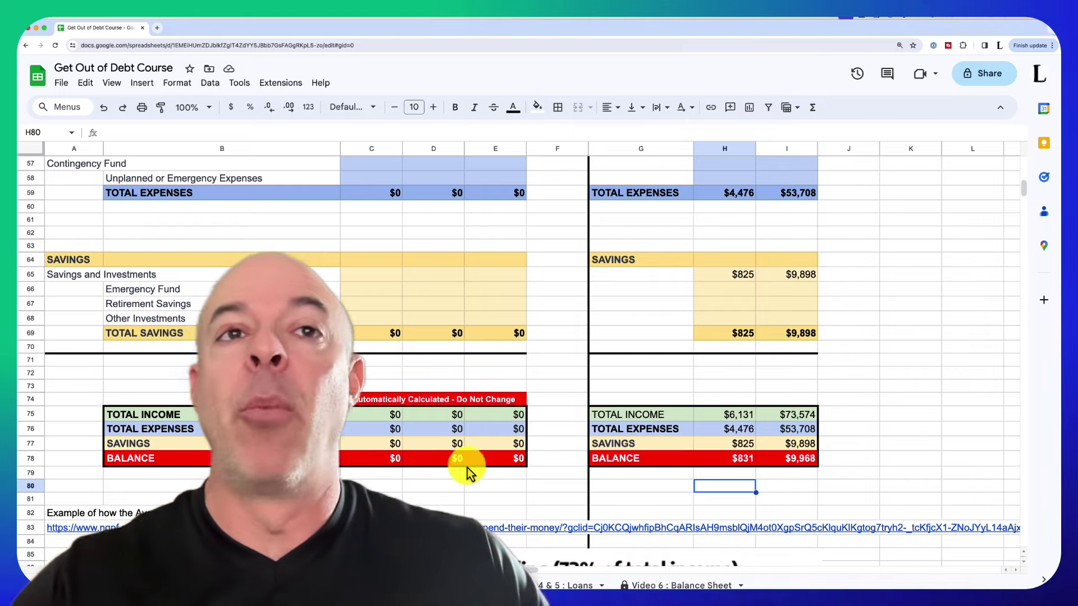
# - Review the blank three-month budget once more, from the INCOME section down to the SAVINGS section
pyautogui.scroll(-3, 494, 483)
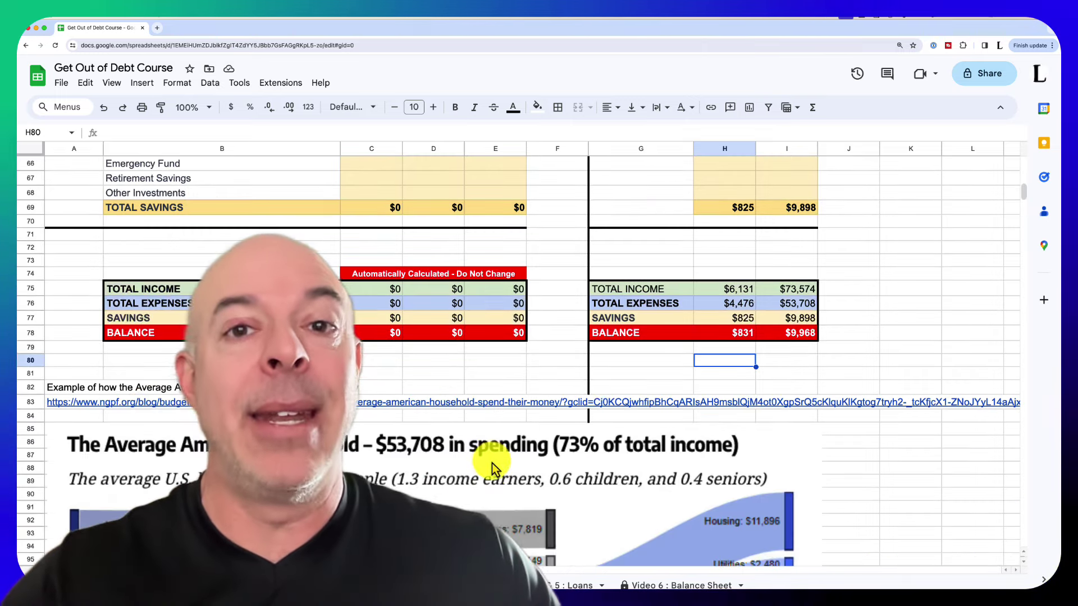
pyautogui.scroll(3, 492, 464)
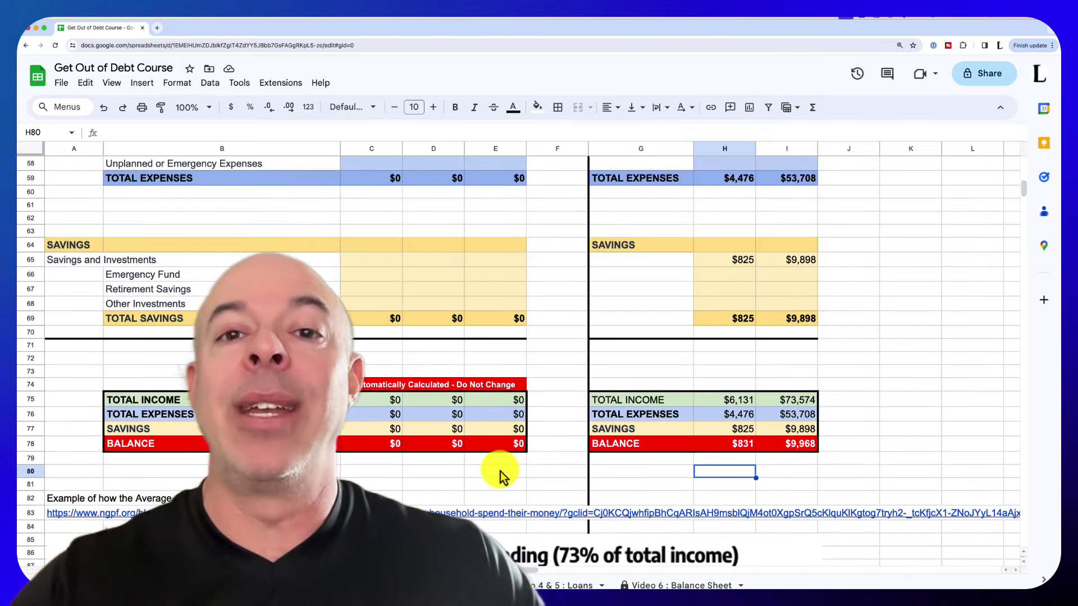
pyautogui.scroll(18, 494, 472)
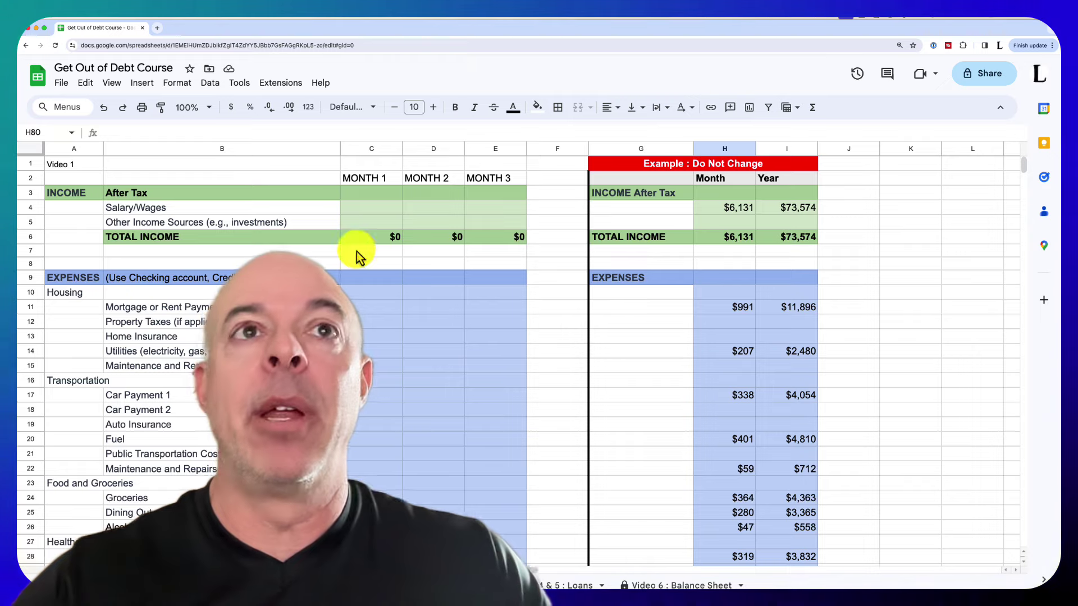
pyautogui.scroll(-17, 404, 484)
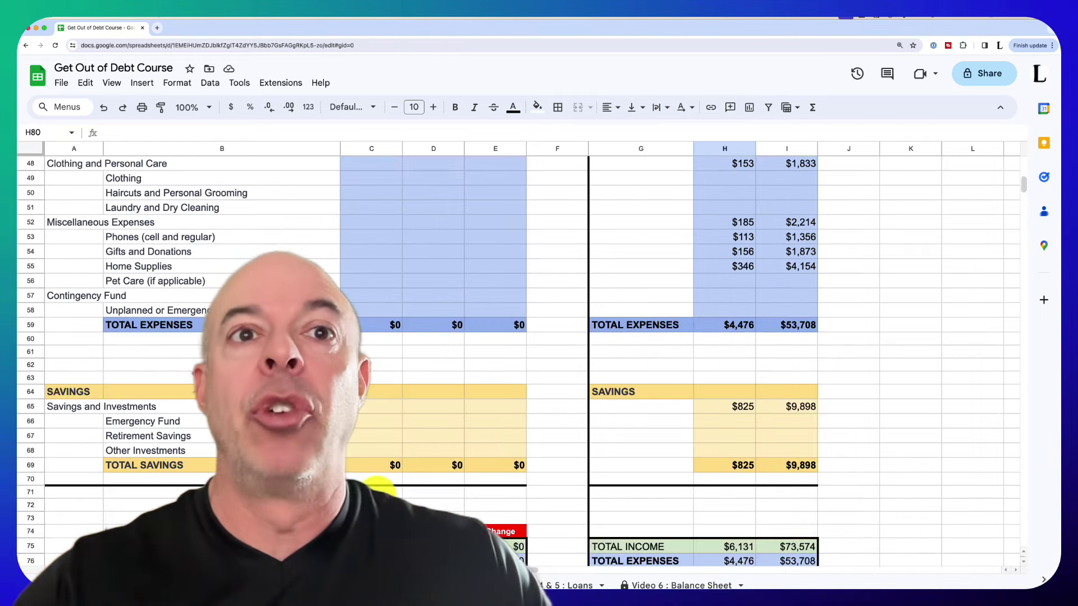